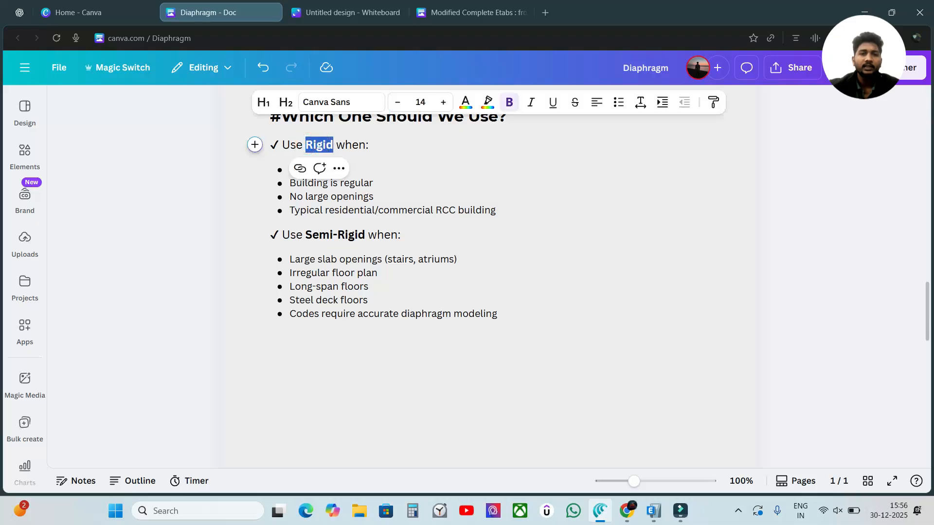
- Examine the Canva notes on when to use rigid or semi-rigid diaphragms and how to define and assign one
scroll(481, 278, down, 3)
scroll(481, 278, up, 3)
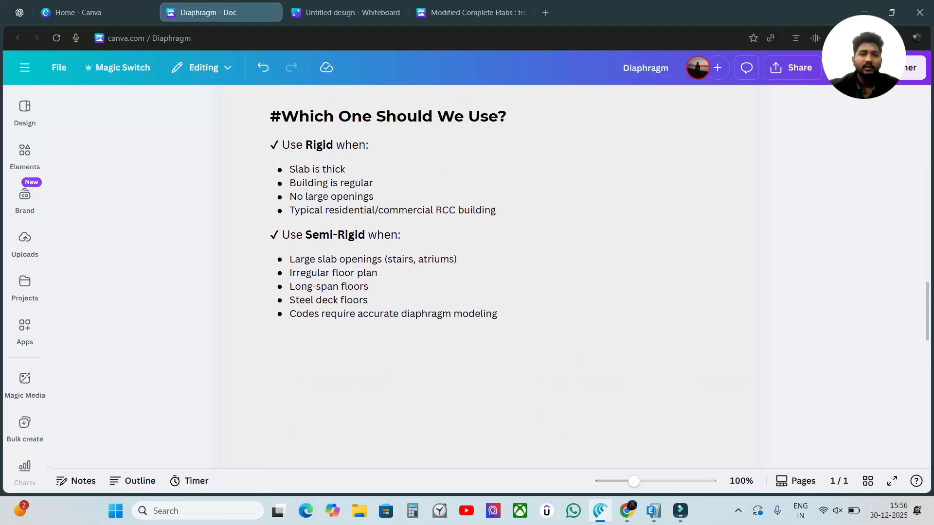
drag(296, 145, 346, 145)
click(779, 162)
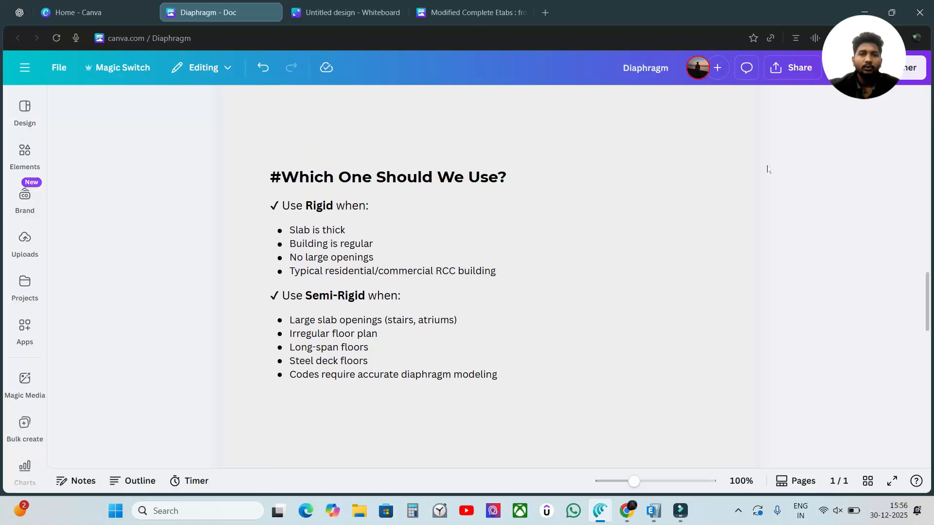
click(653, 511)
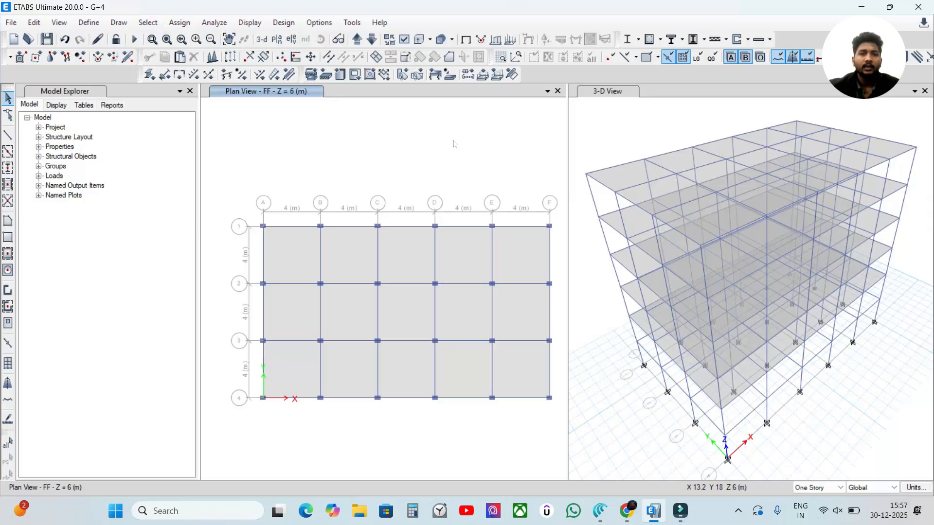
click(602, 509)
scroll(482, 277, down, 7)
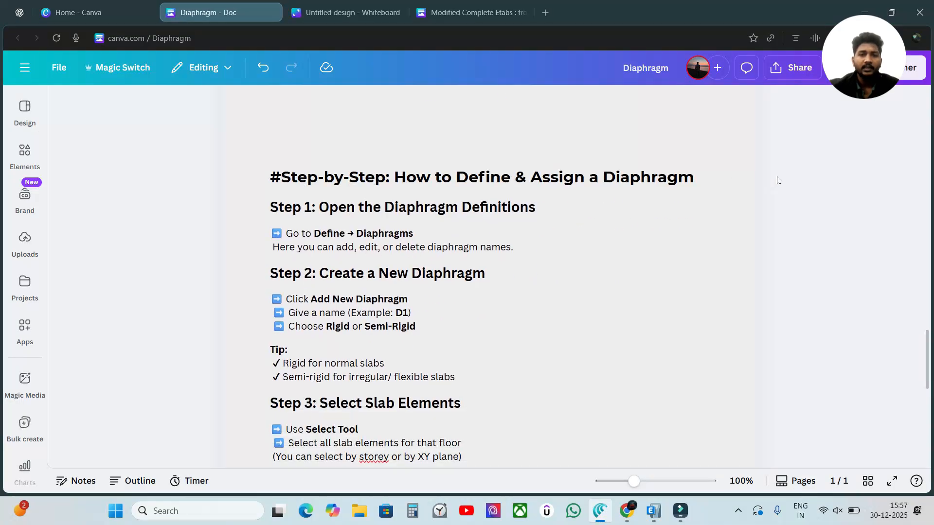
scroll(795, 178, down, 8)
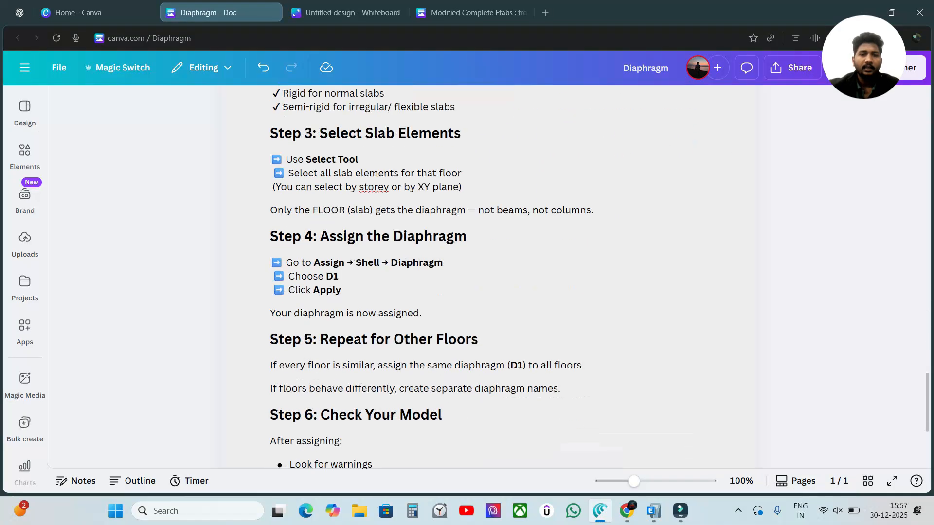
scroll(482, 278, up, 8)
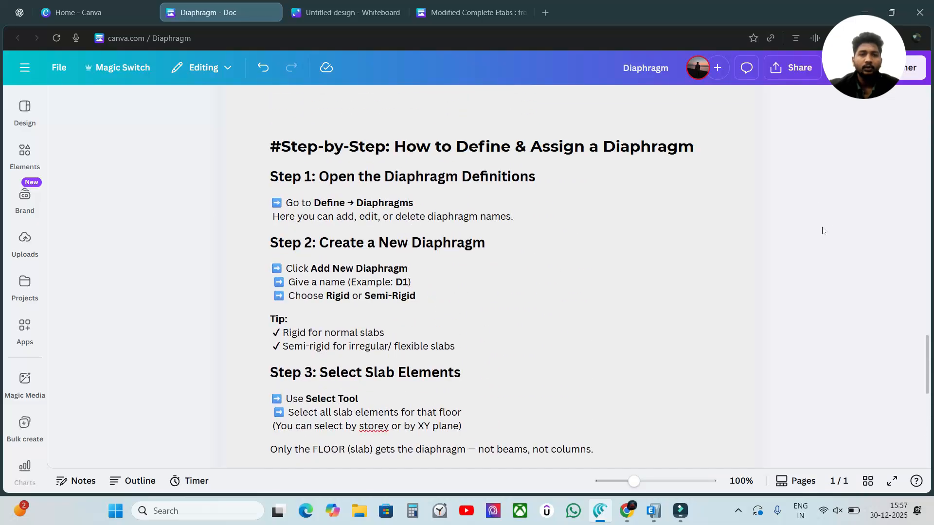
- Switch to ETABS and start a new diaphragm in the diaphragm definitions, with its name ready for editing
click(654, 511)
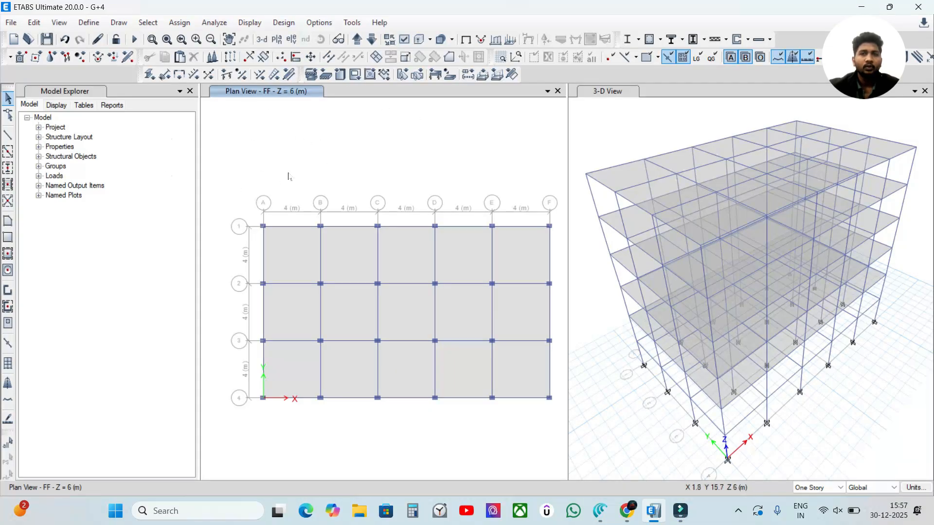
click(87, 22)
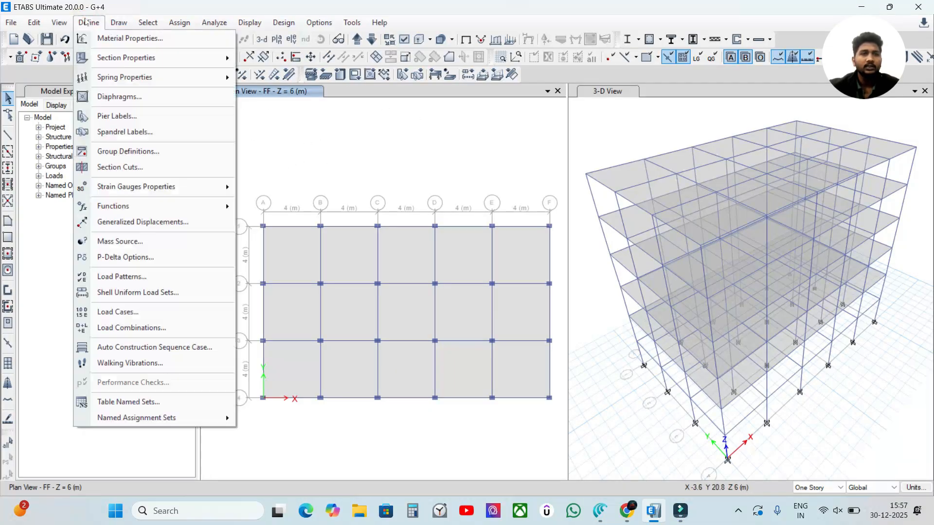
click(108, 97)
drag(390, 163, 304, 86)
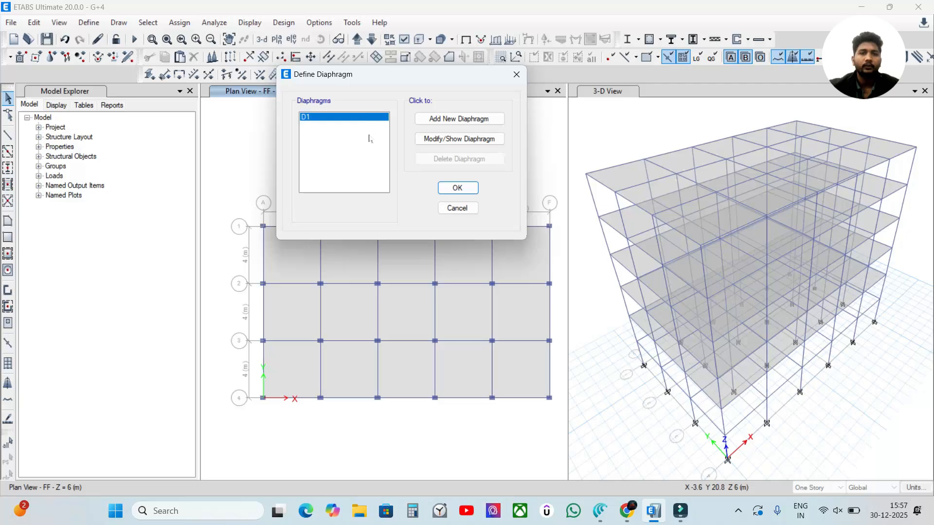
click(438, 126)
drag(432, 182, 374, 101)
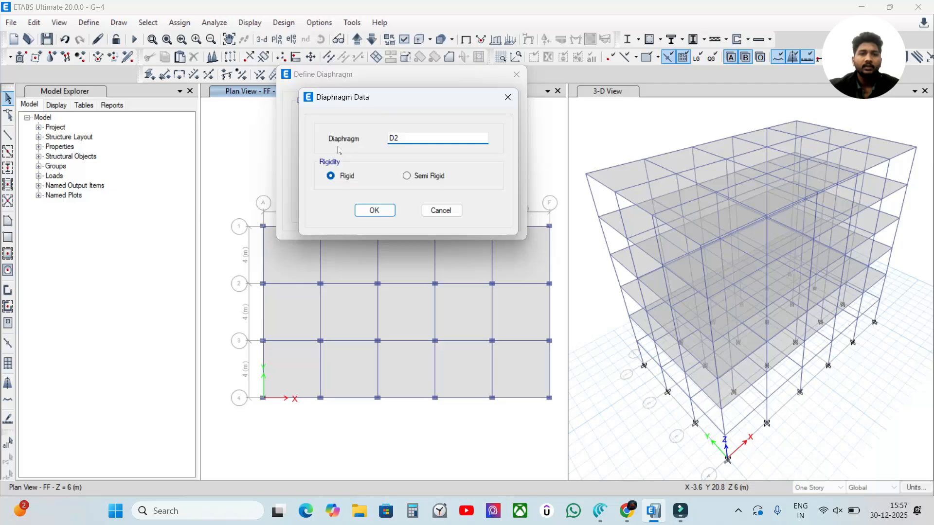
double_click(406, 138)
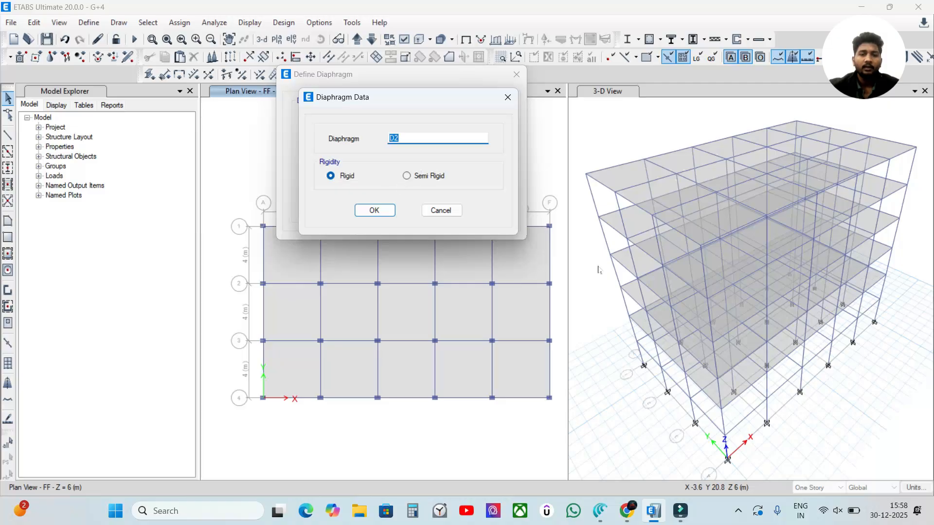
click(628, 511)
scroll(481, 278, up, 5)
scroll(482, 277, up, 16)
scroll(481, 277, down, 20)
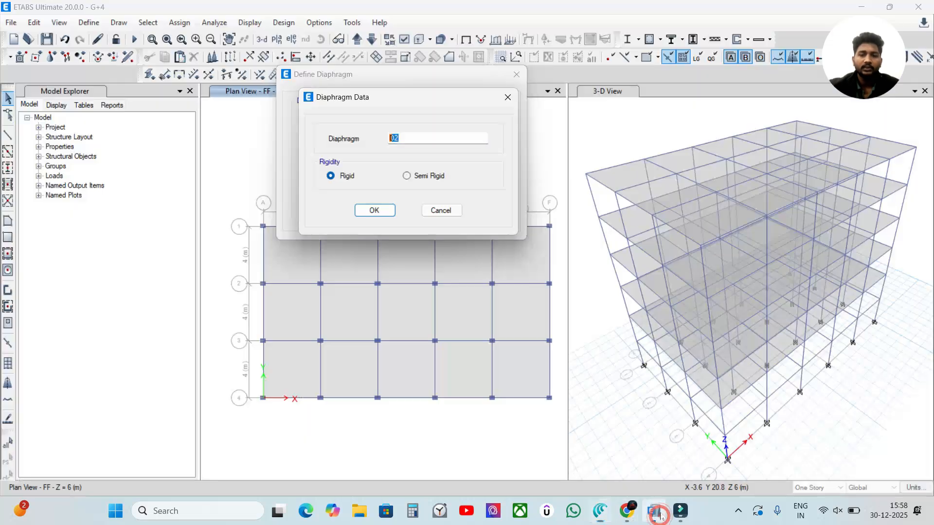
click(654, 511)
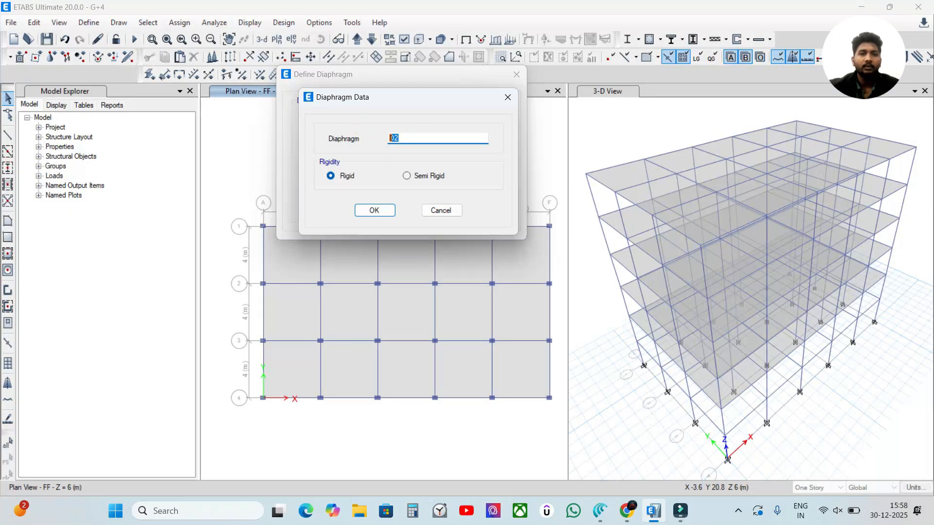
- Add the new diaphragm with the name D2 and Rigid rigidity
click(407, 137)
double_click(423, 139)
click(407, 142)
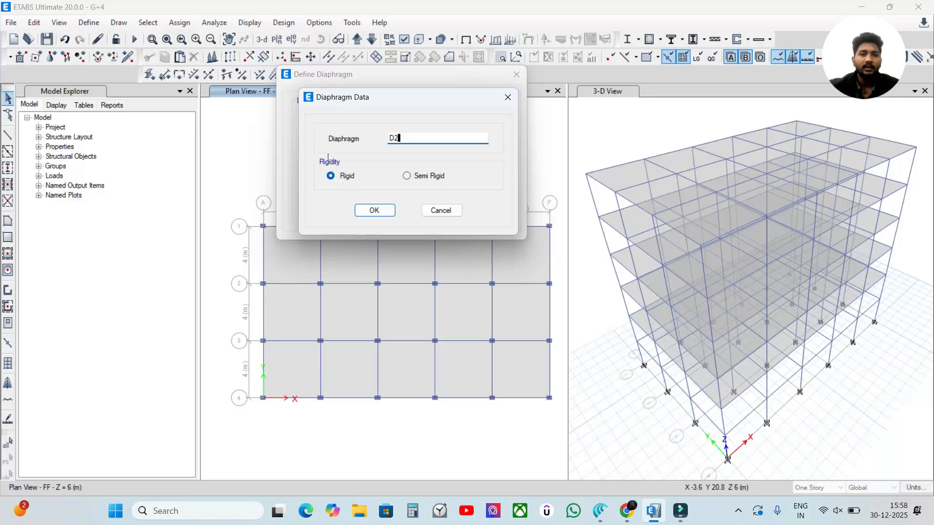
click(375, 210)
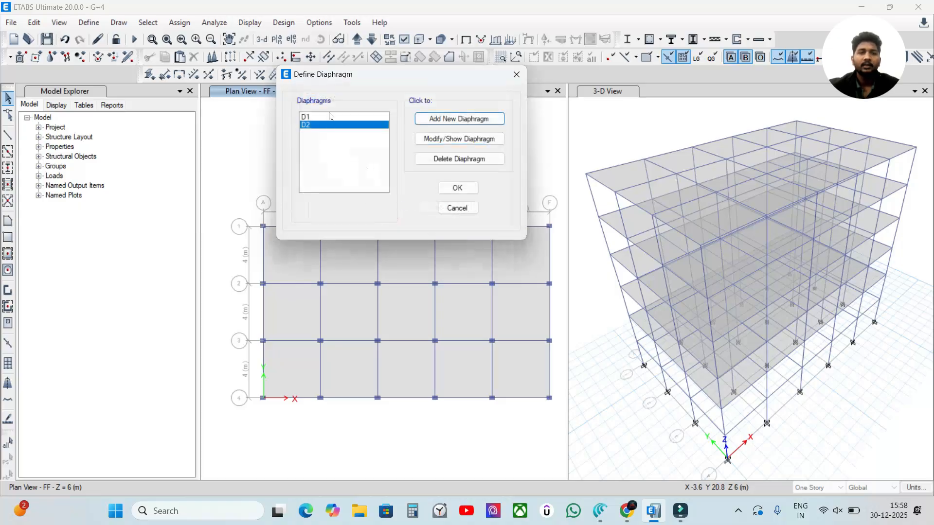
- Review the name and rigidity settings of diaphragm D1
click(359, 117)
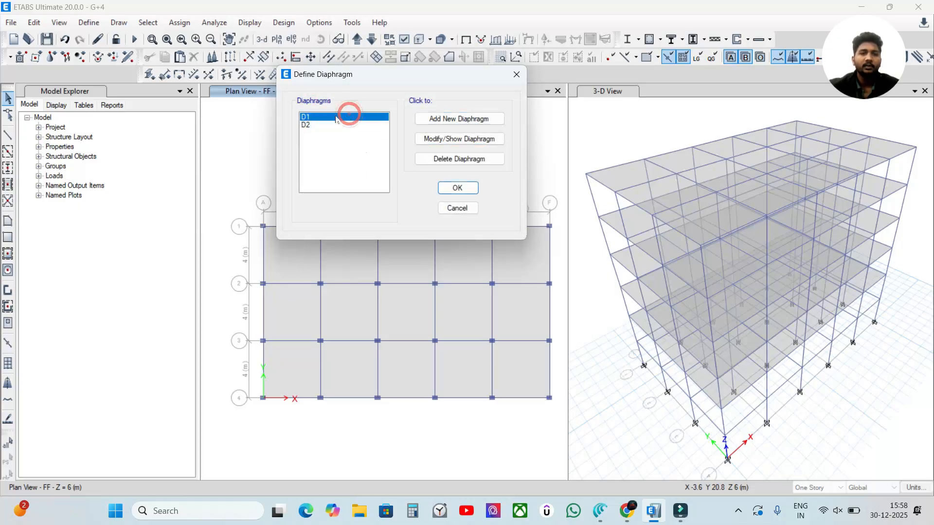
click(310, 125)
click(314, 120)
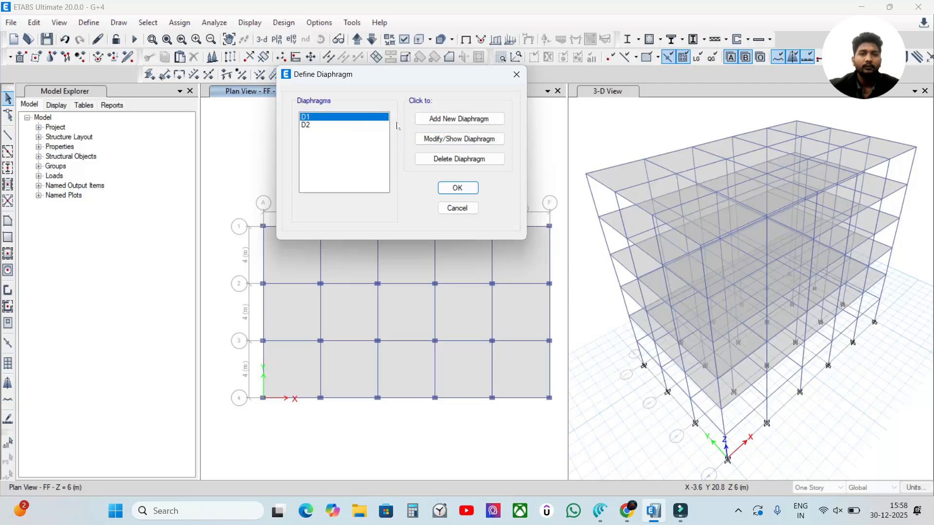
click(430, 140)
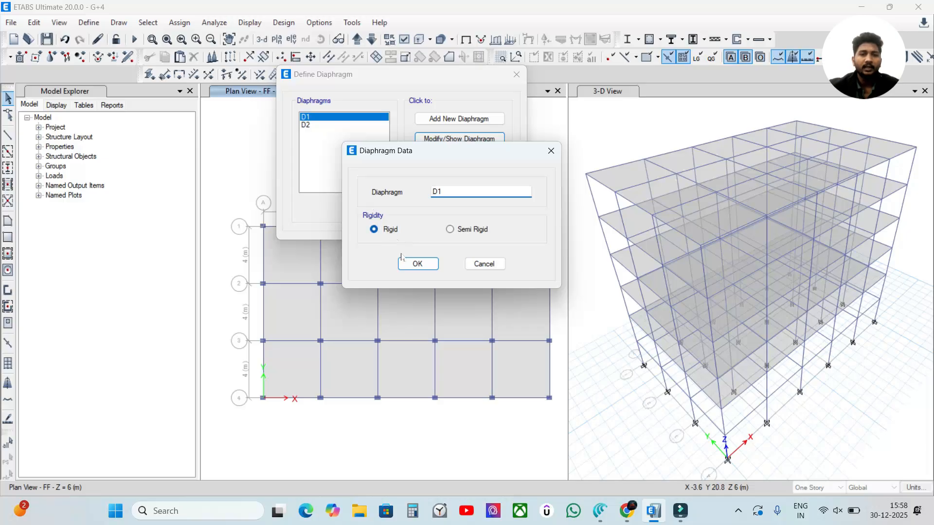
click(418, 264)
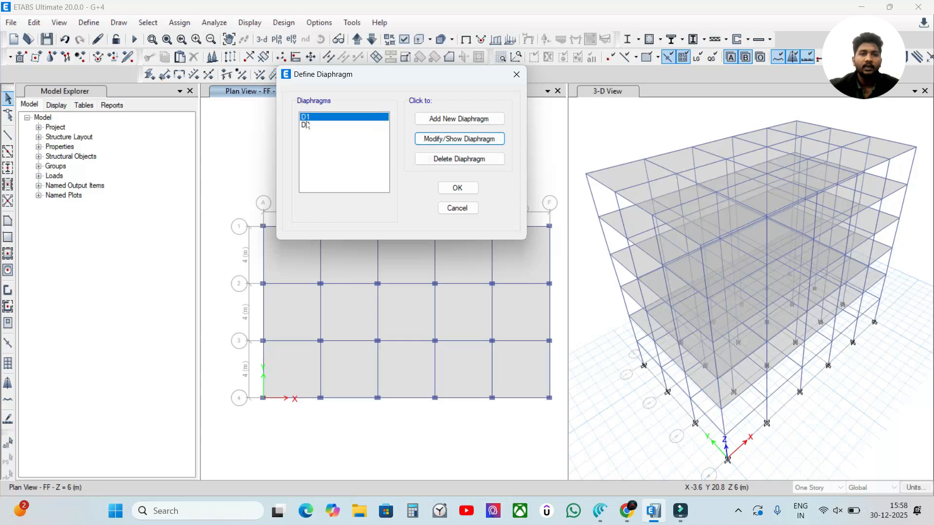
- Delete diaphragm D1 from the diaphragm definitions and accept the updated list
click(459, 159)
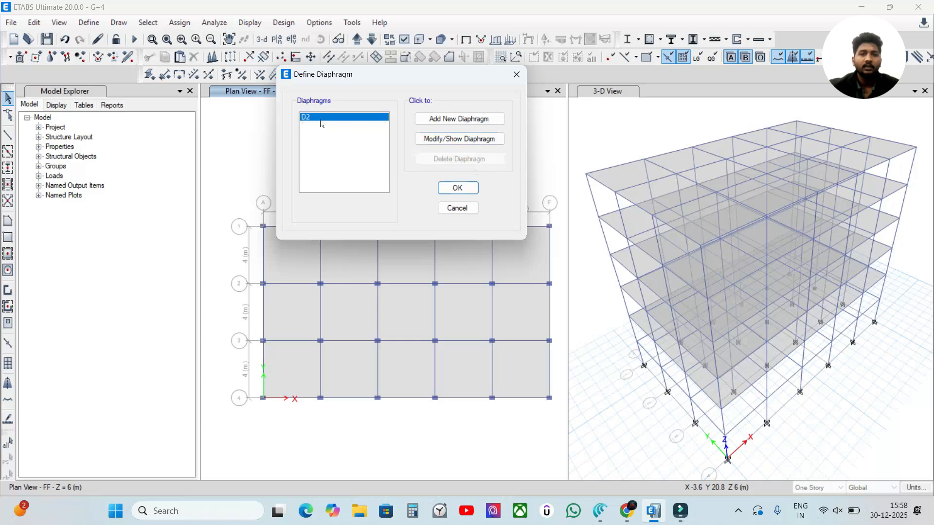
click(459, 189)
click(89, 22)
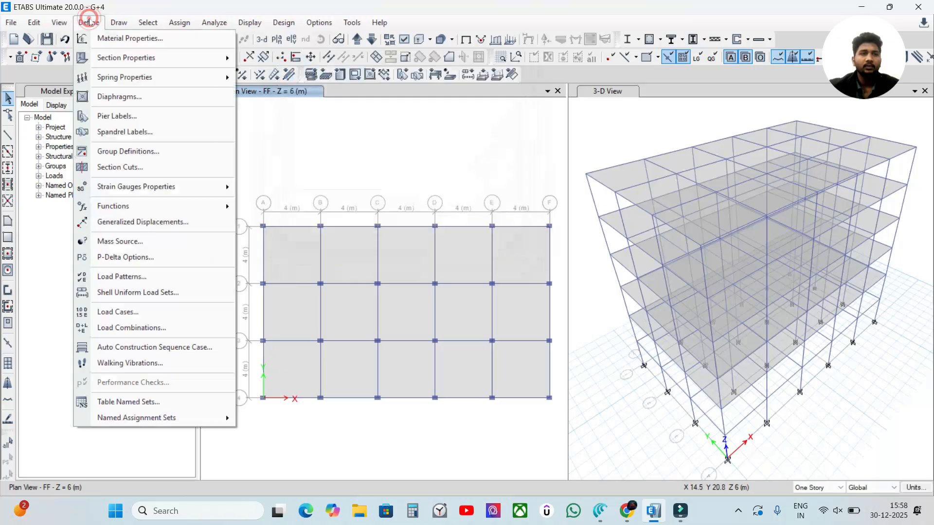
click(447, 127)
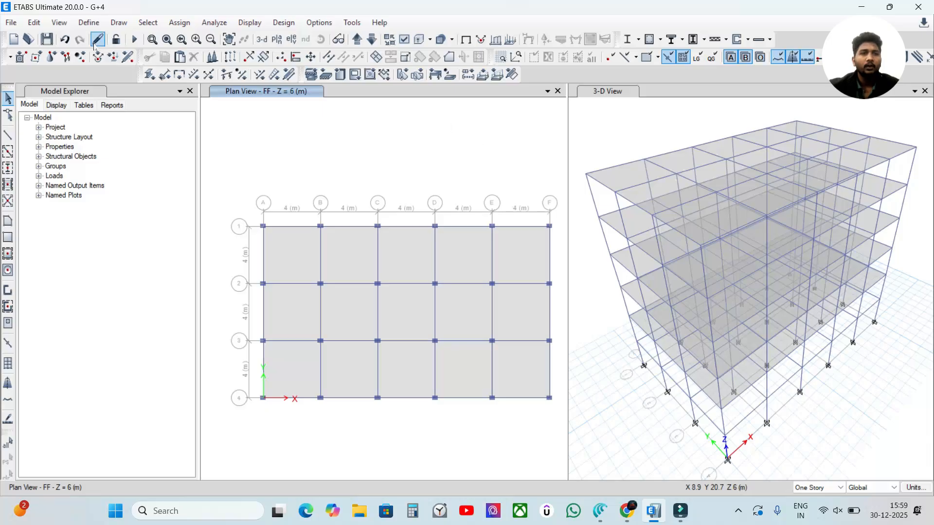
- Reopen the diaphragm definitions and check the rigidity setting of diaphragm D2
click(89, 23)
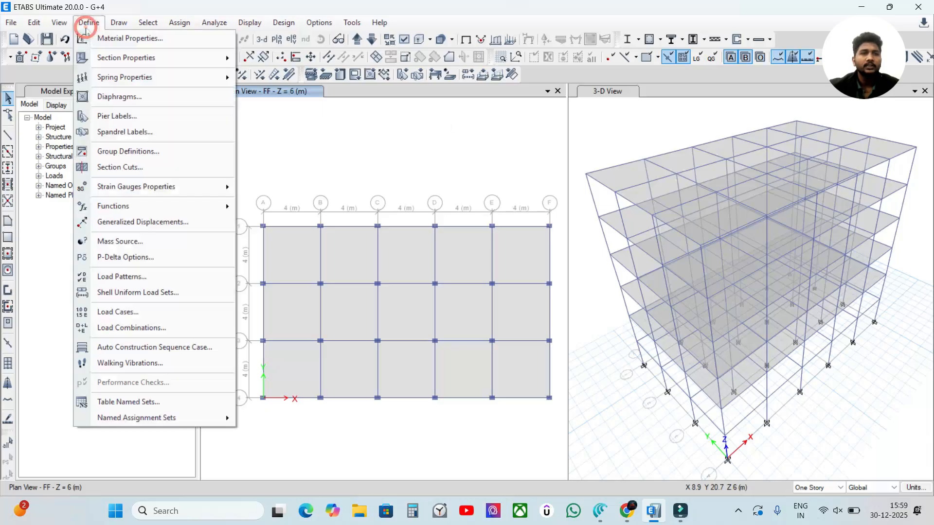
click(102, 97)
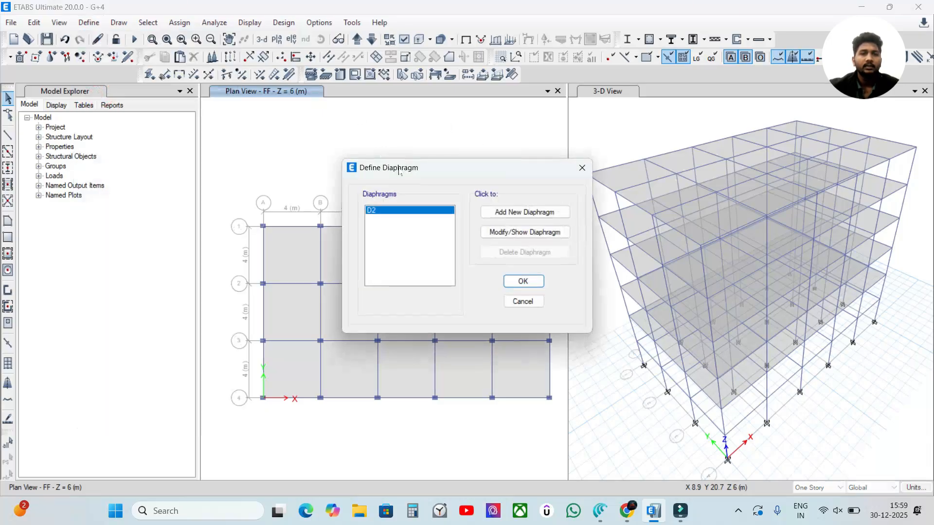
drag(399, 162, 341, 83)
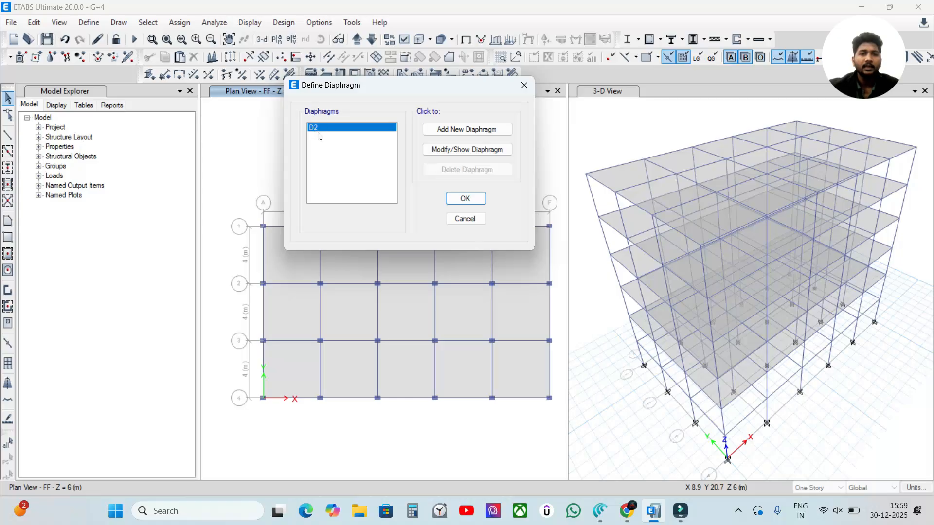
click(442, 151)
drag(477, 175, 466, 131)
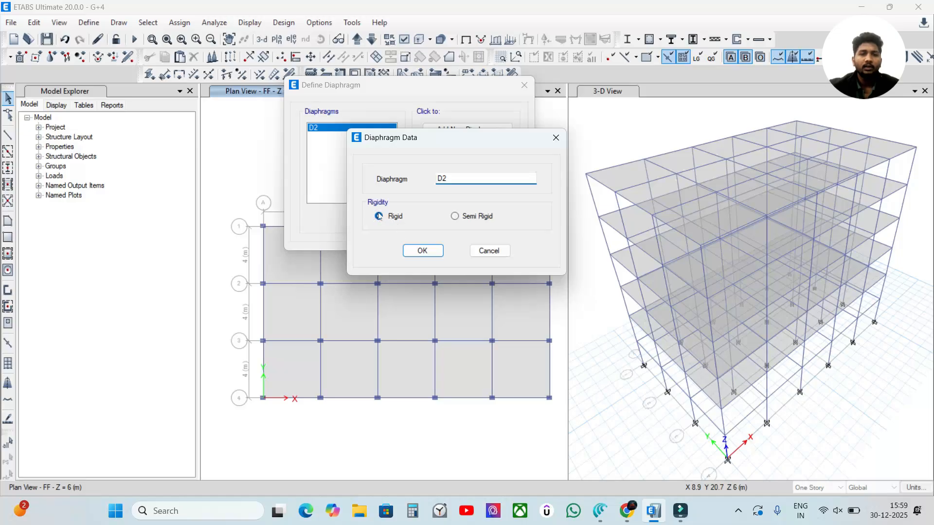
click(422, 251)
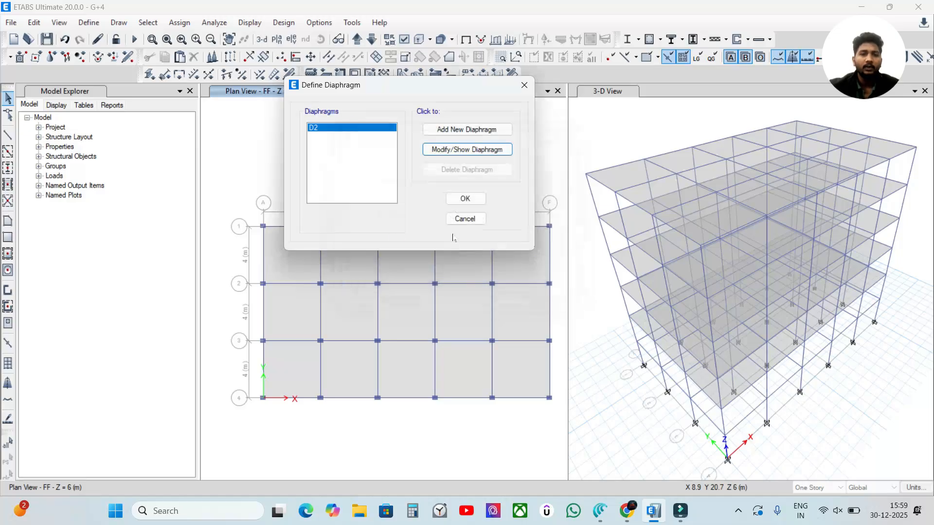
click(463, 199)
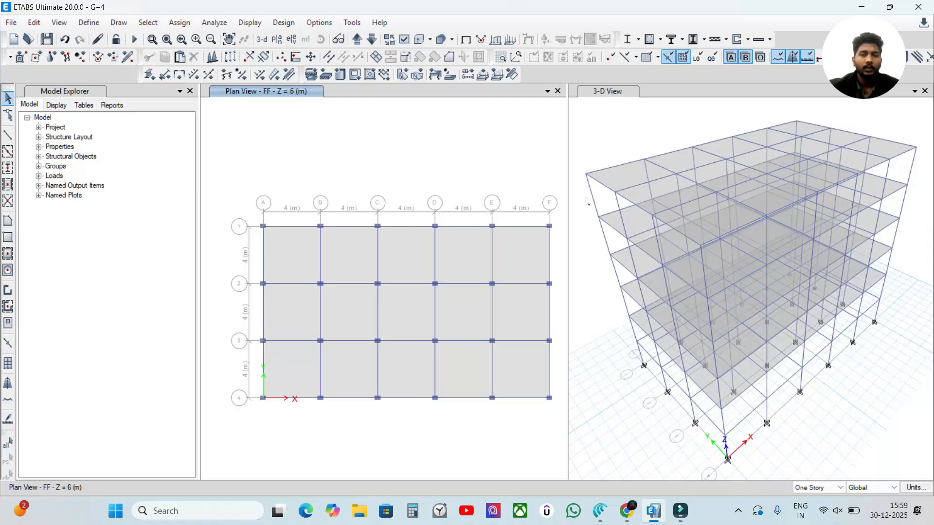
- Switch to the Canva notes and examine the steps for creating a diaphragm, selecting slab elements and assigning the diaphragm
click(600, 510)
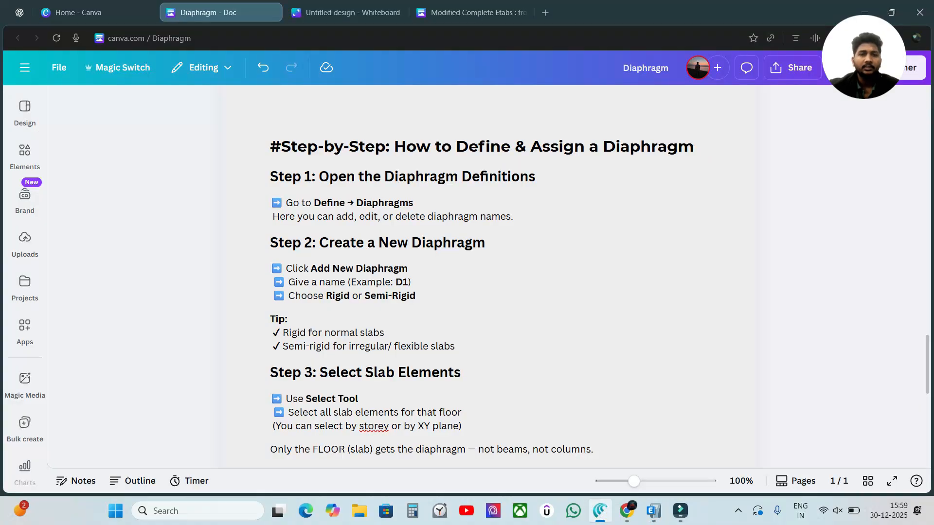
scroll(489, 277, down, 1)
scroll(489, 277, up, 1)
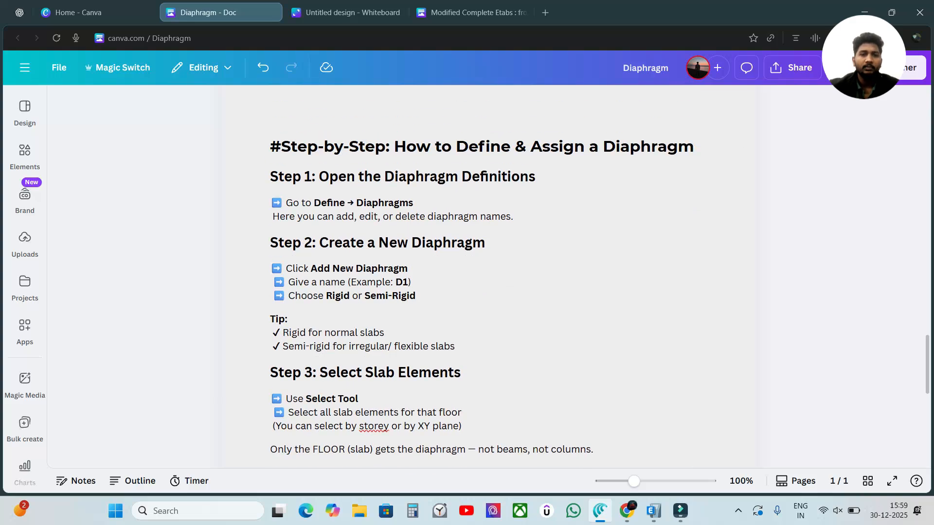
scroll(488, 277, down, 1)
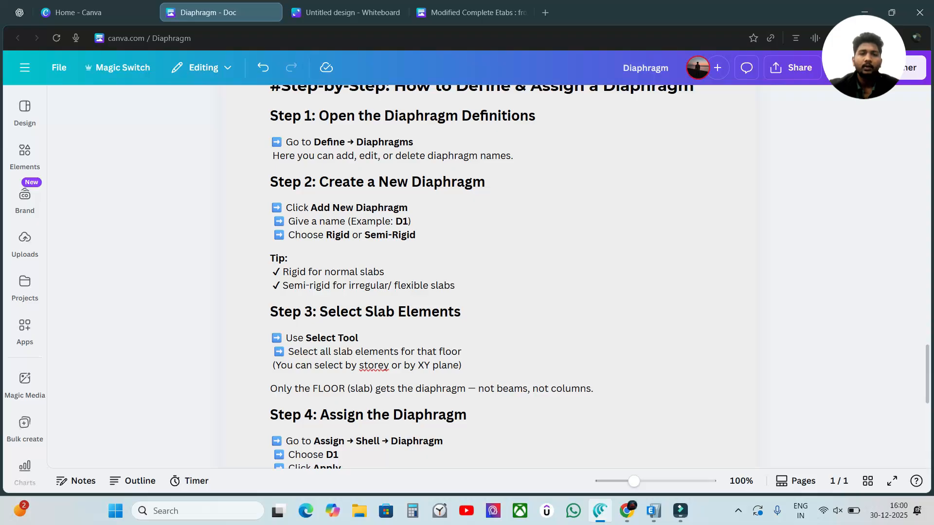
scroll(486, 278, down, 3)
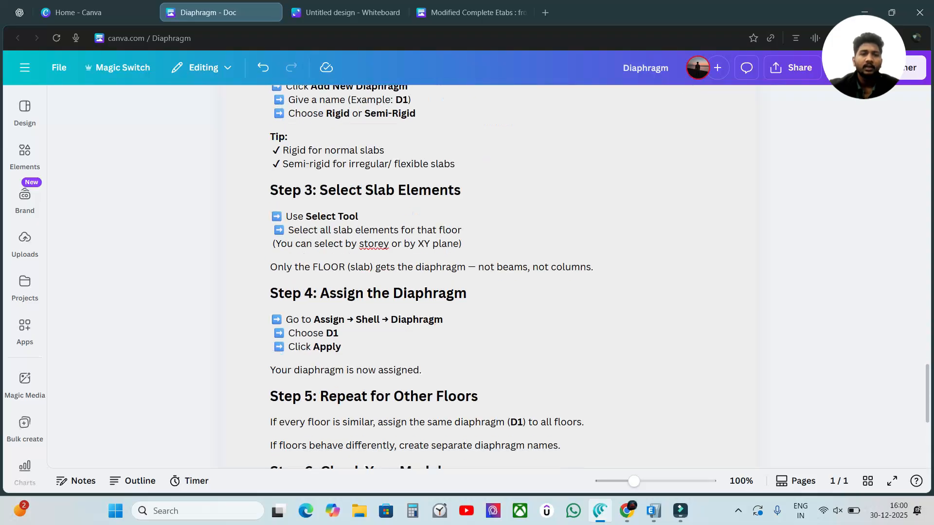
scroll(487, 278, up, 2)
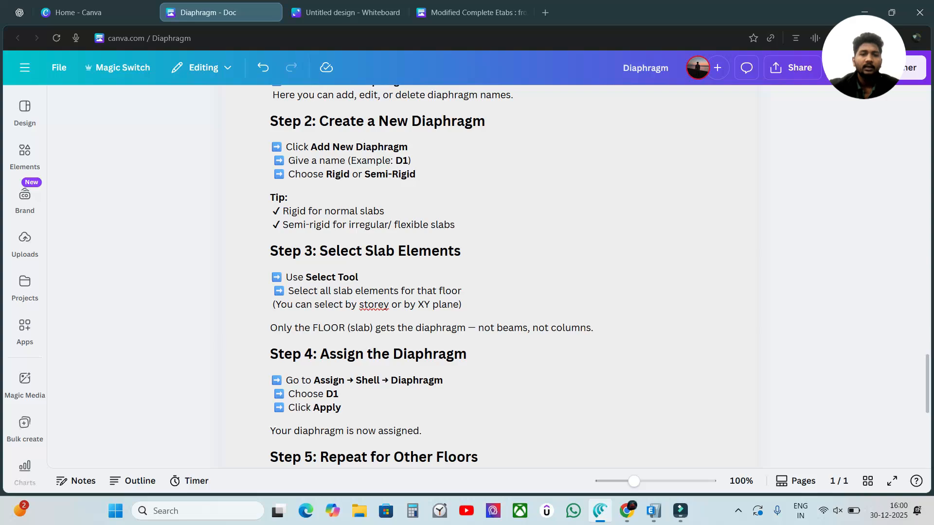
scroll(486, 277, up, 2)
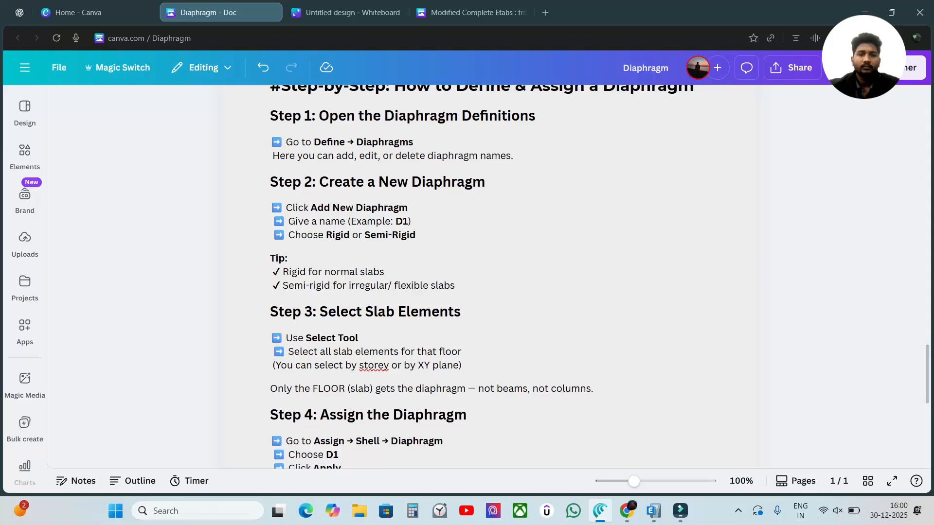
scroll(487, 277, down, 2)
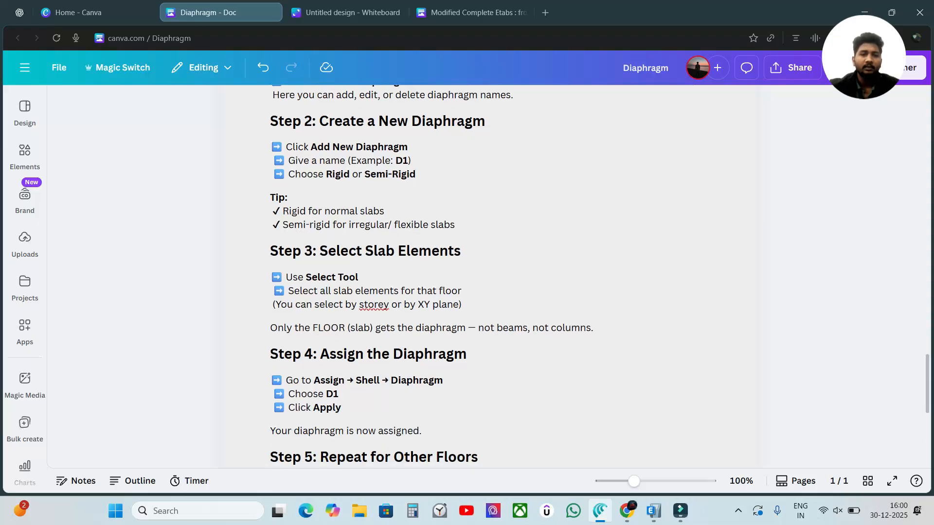
- Switch from the Canva notes to ETABS and check the list of defined diaphragms without changing it
scroll(432, 280, down, 2)
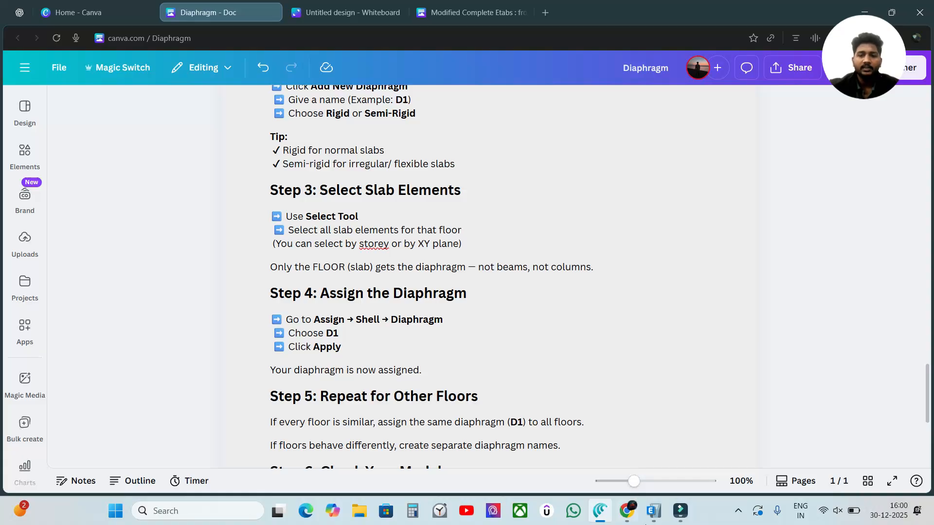
click(652, 512)
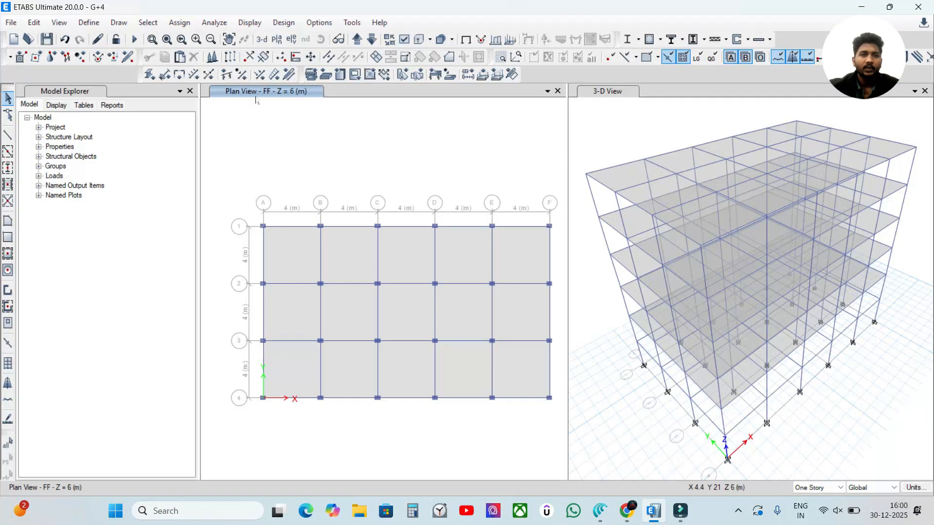
click(148, 22)
click(383, 129)
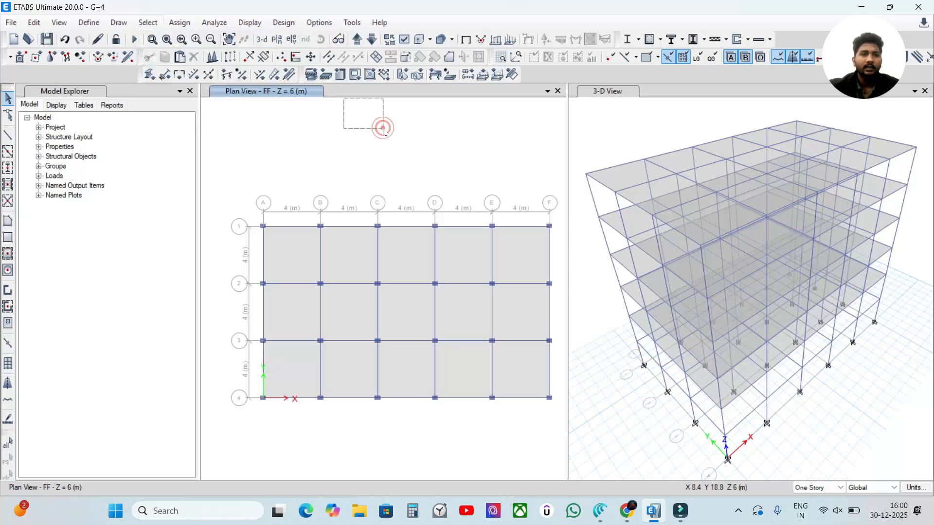
click(90, 23)
click(91, 23)
click(93, 24)
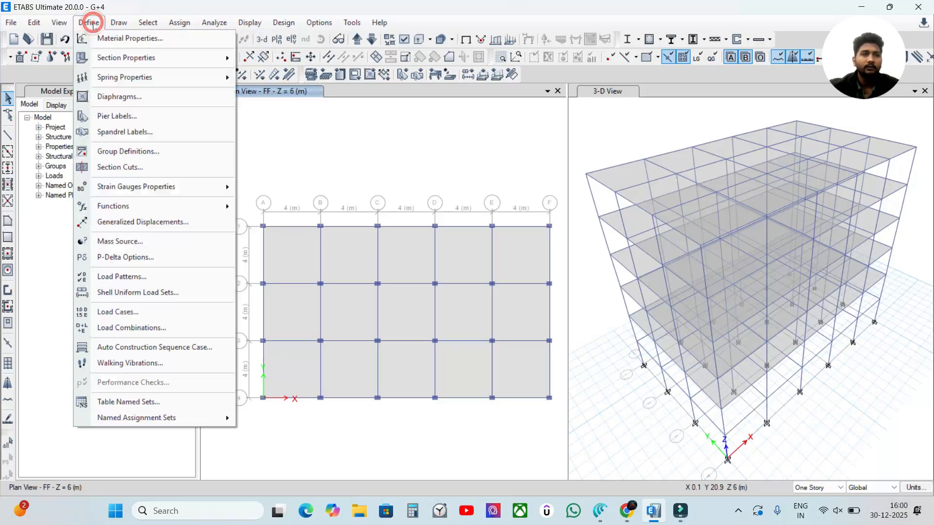
click(121, 96)
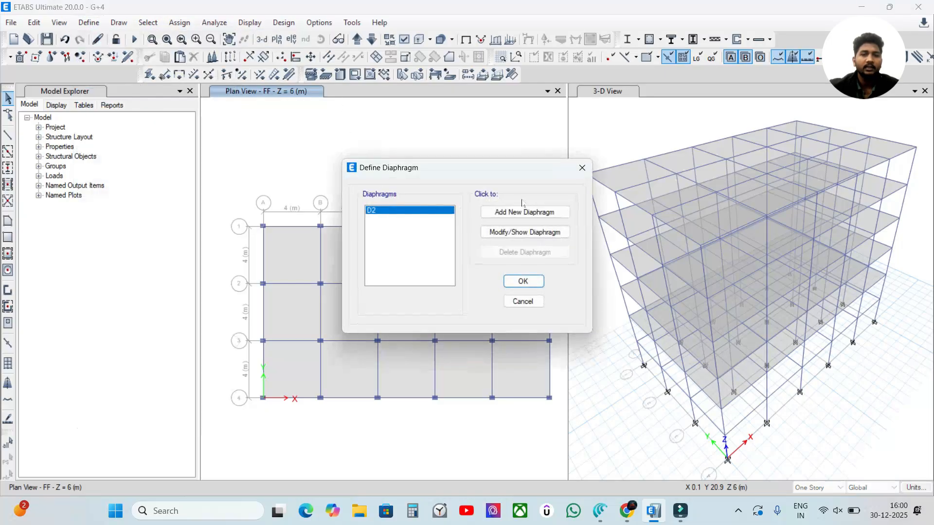
click(523, 281)
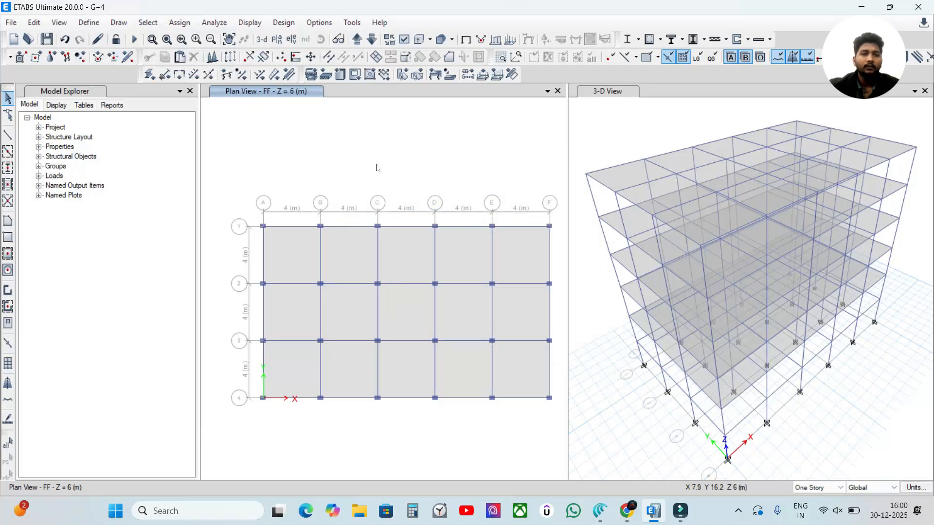
- Select all slab elements in the model by the object type Floors
click(148, 23)
mouse_move(176, 44)
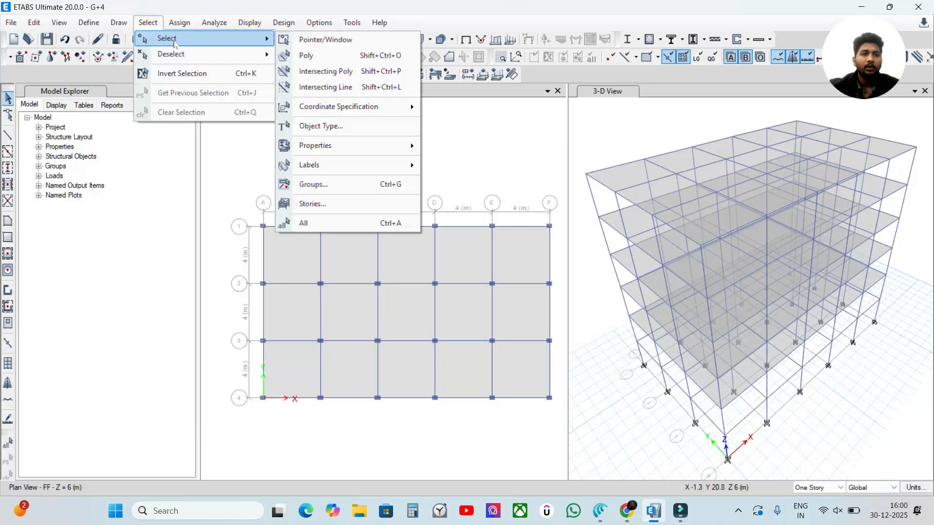
click(329, 132)
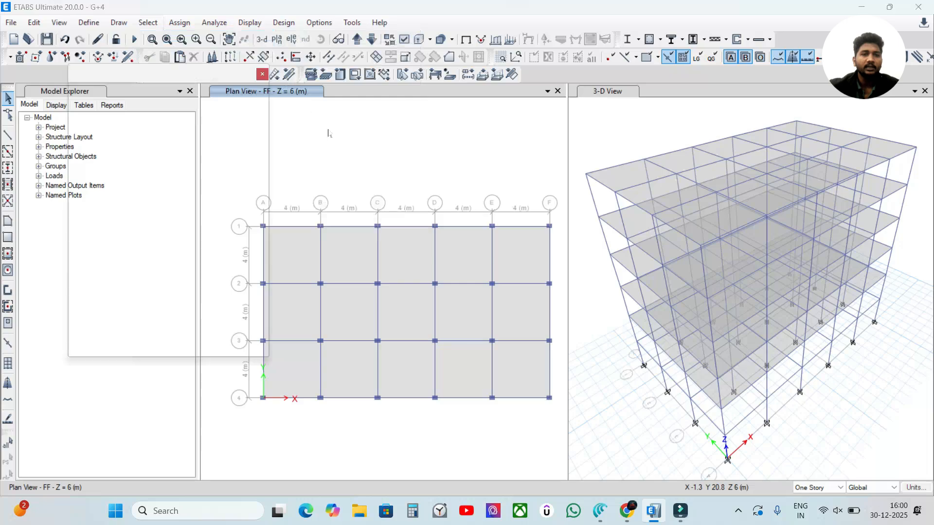
click(404, 213)
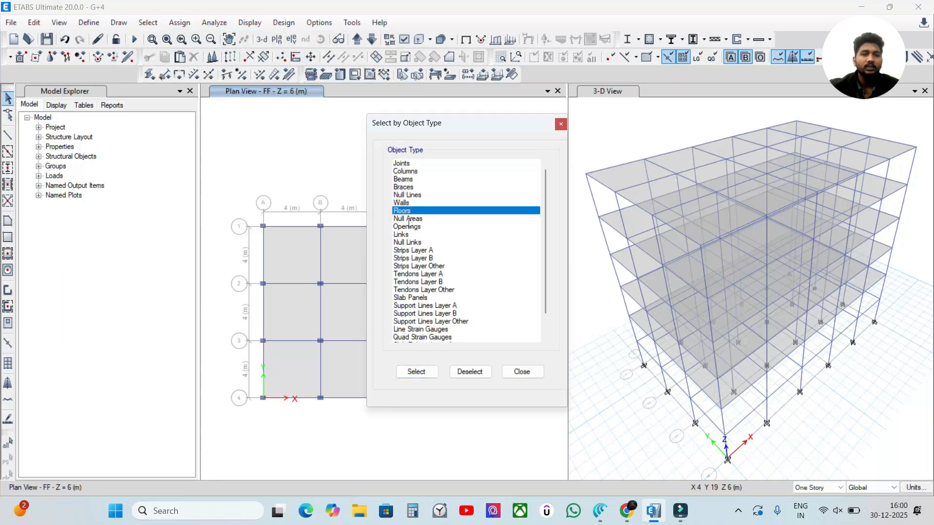
click(417, 372)
click(522, 372)
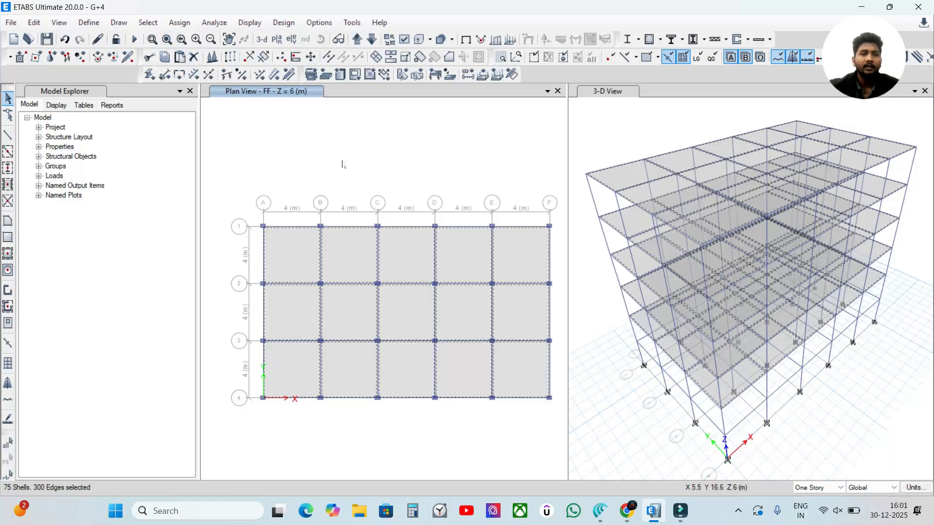
- Assign diaphragm D2 to the selected floor shells
click(150, 23)
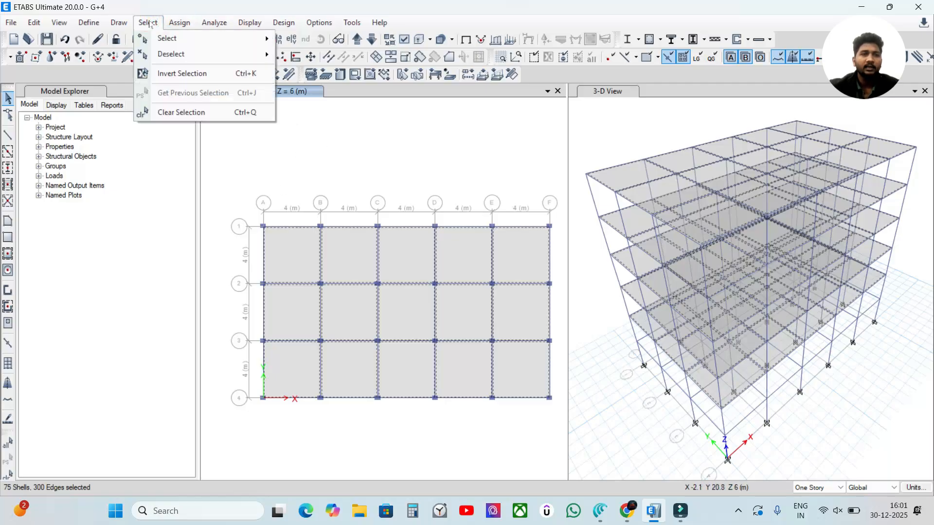
click(180, 22)
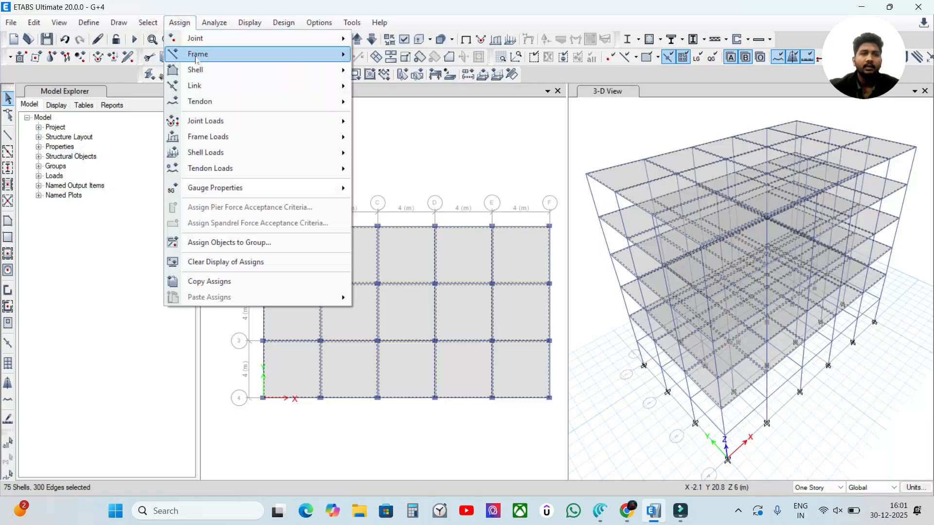
mouse_move(197, 71)
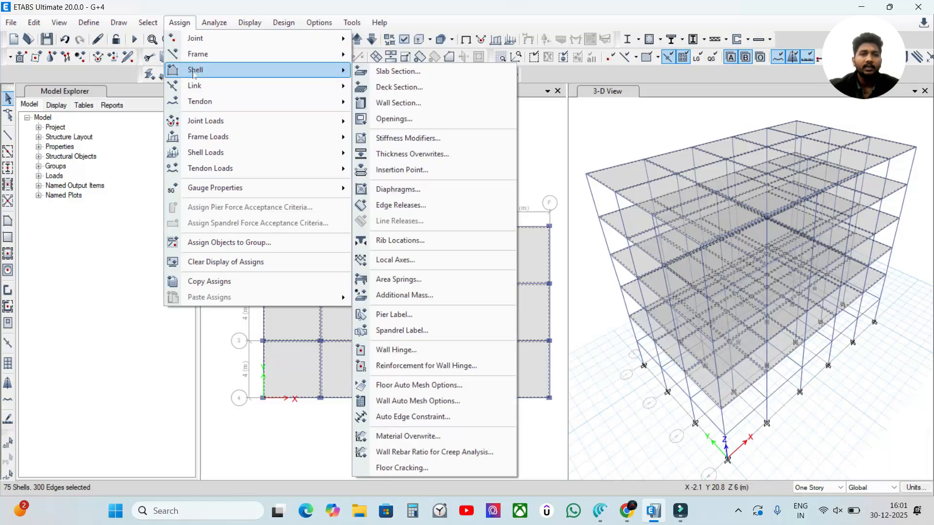
click(179, 23)
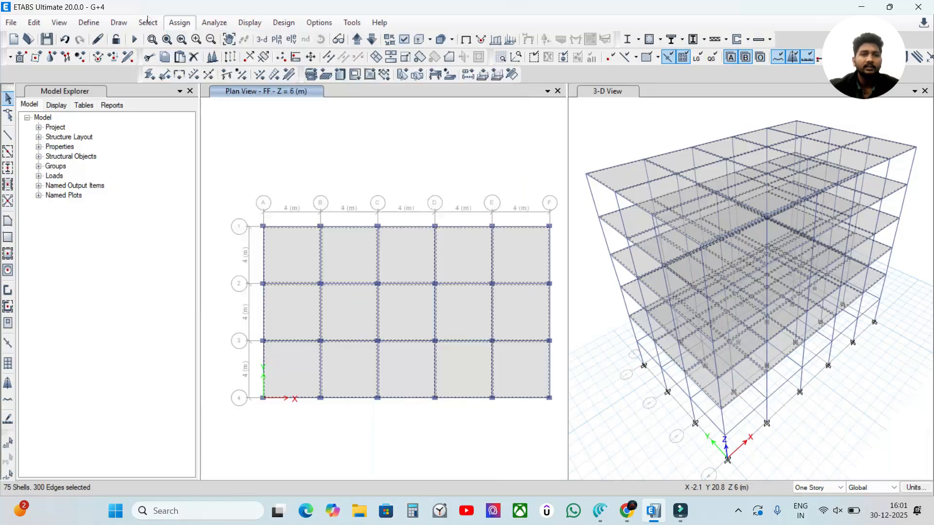
click(180, 23)
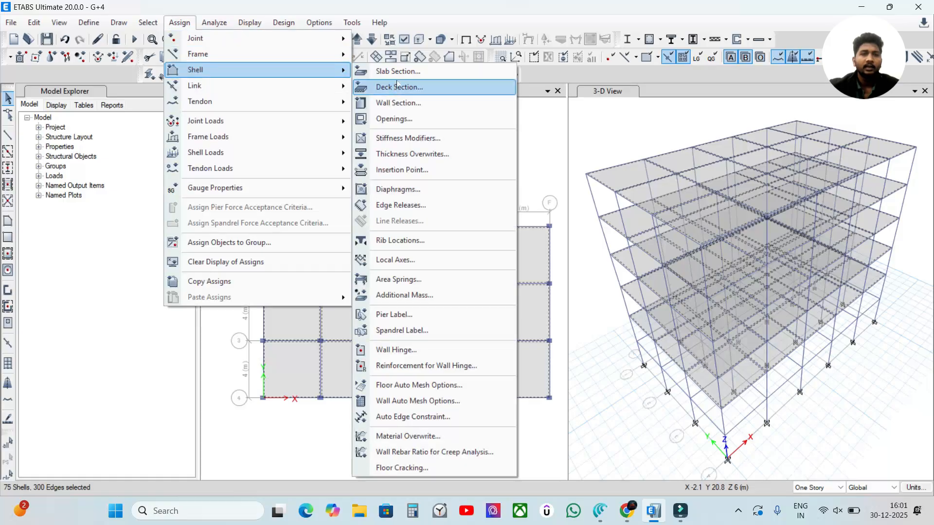
click(389, 193)
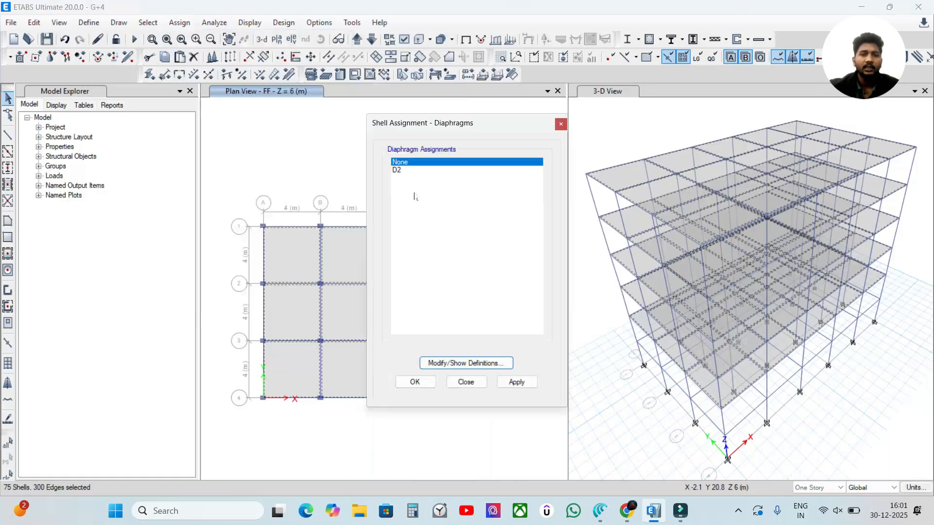
drag(433, 126, 522, 106)
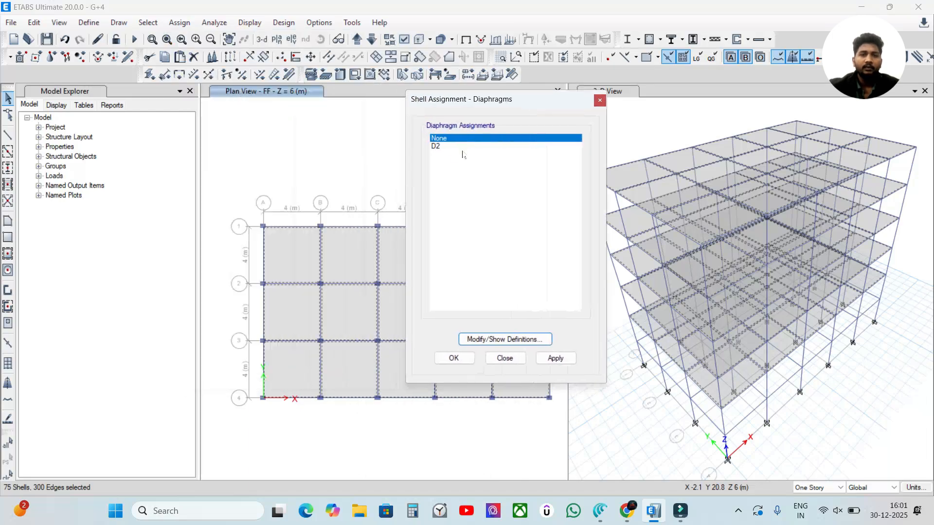
click(445, 147)
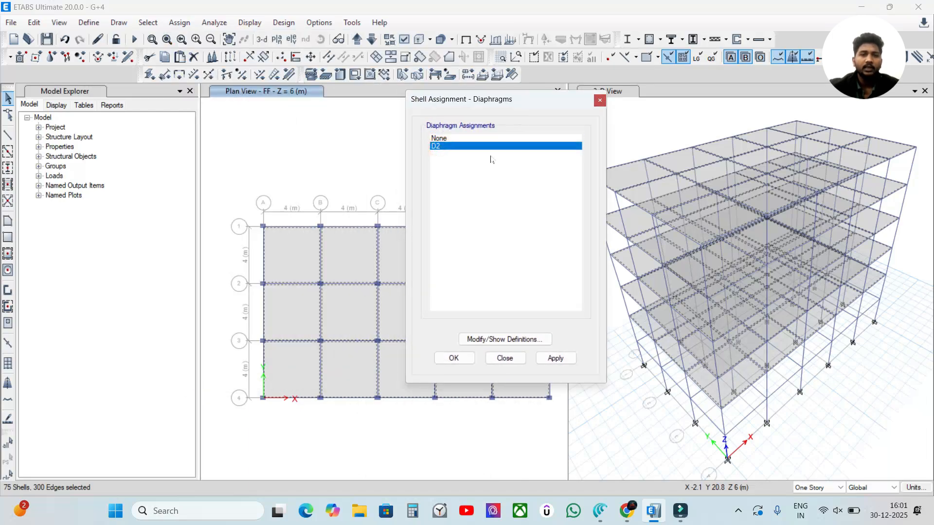
click(555, 358)
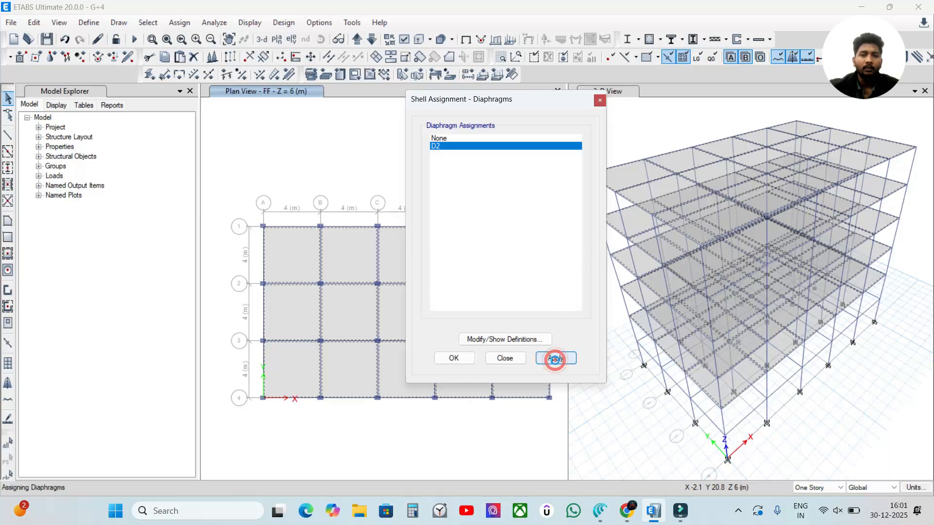
click(454, 358)
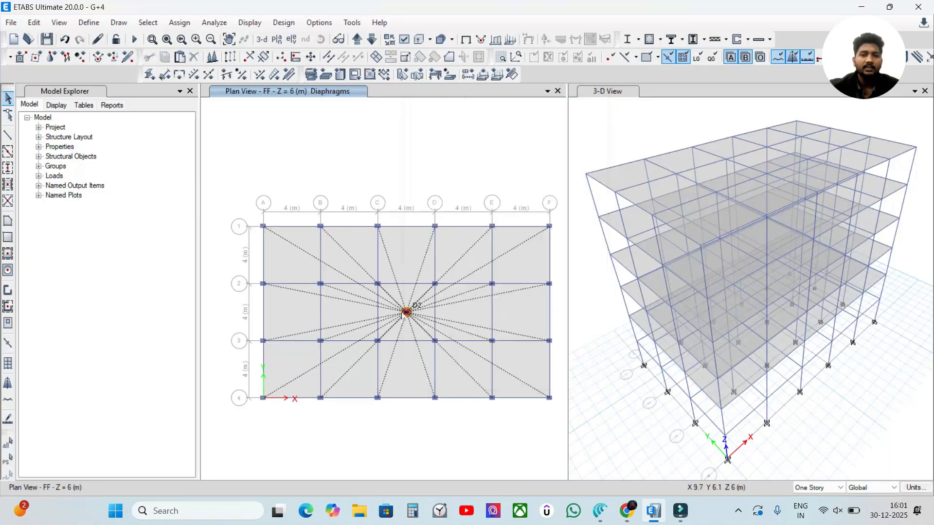
- Move the plan view up to story 2F and turn on Diaphragm Extent in the 3-D view
click(357, 39)
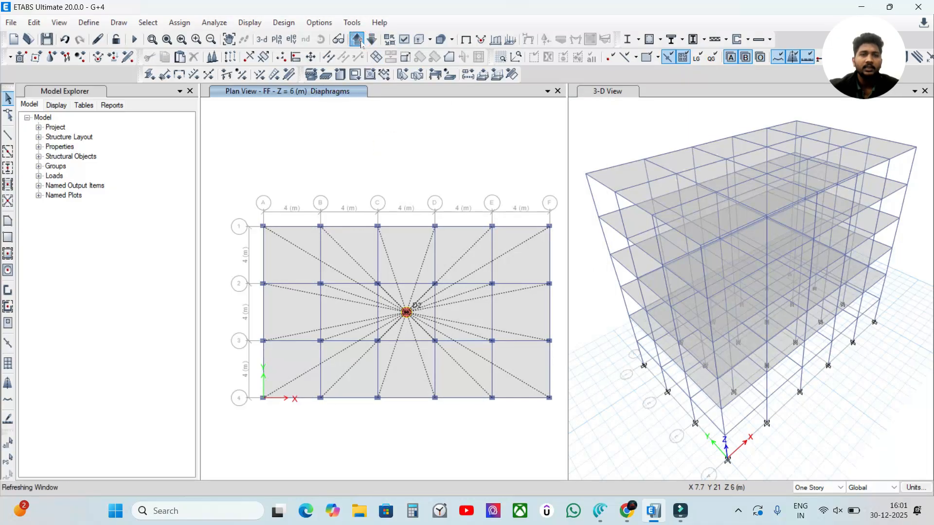
click(657, 140)
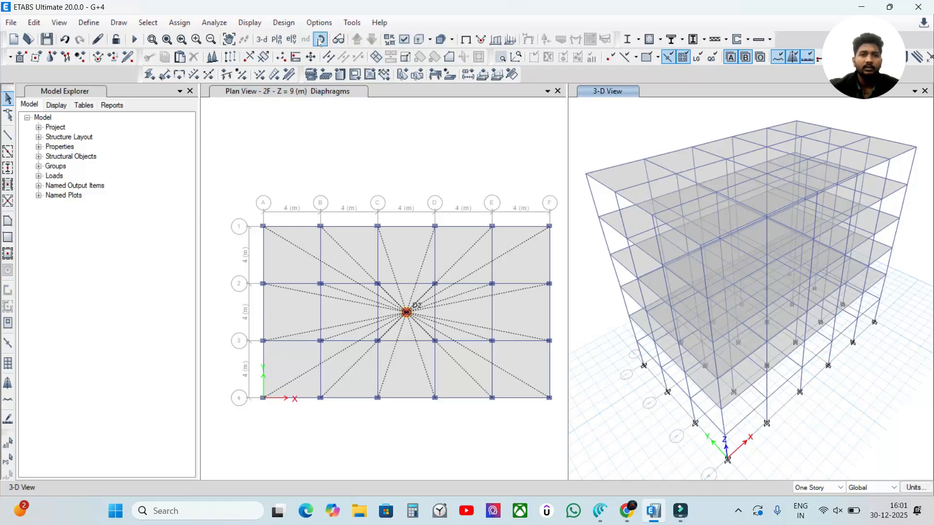
click(405, 40)
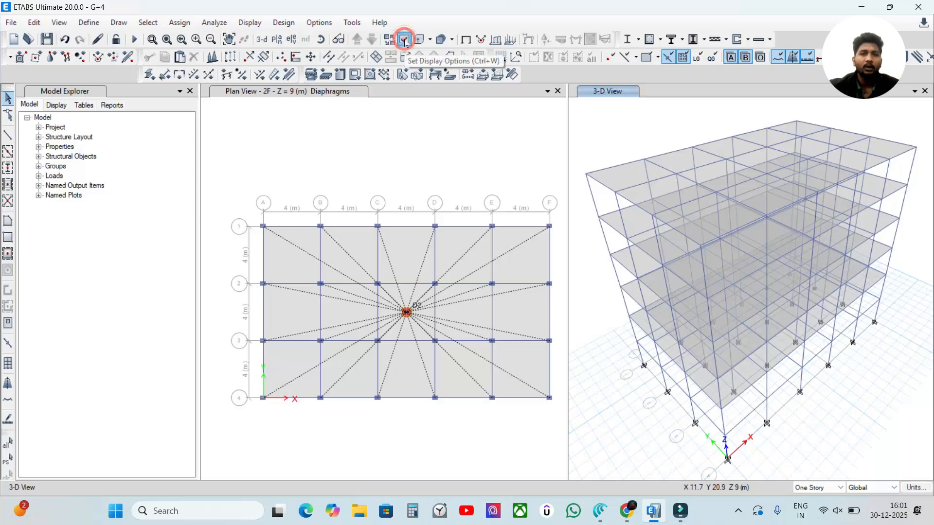
drag(357, 32, 298, 26)
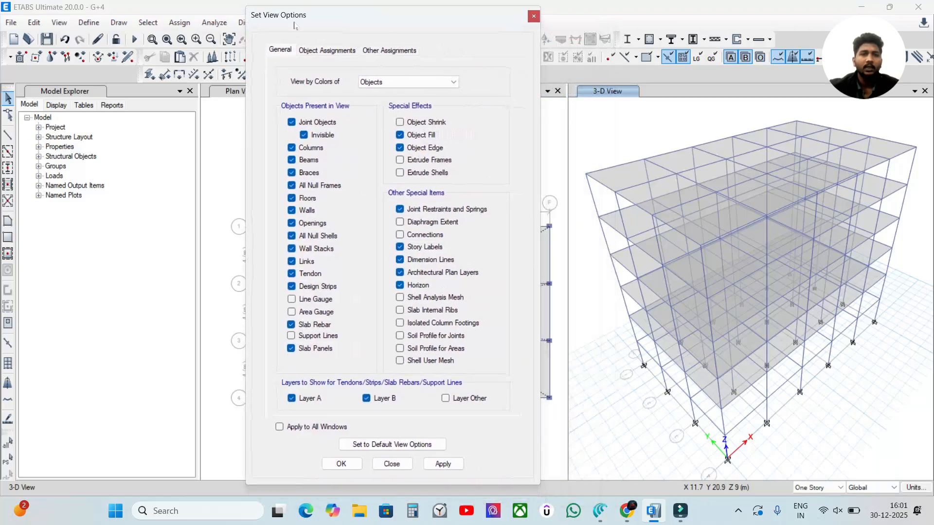
click(407, 224)
click(443, 464)
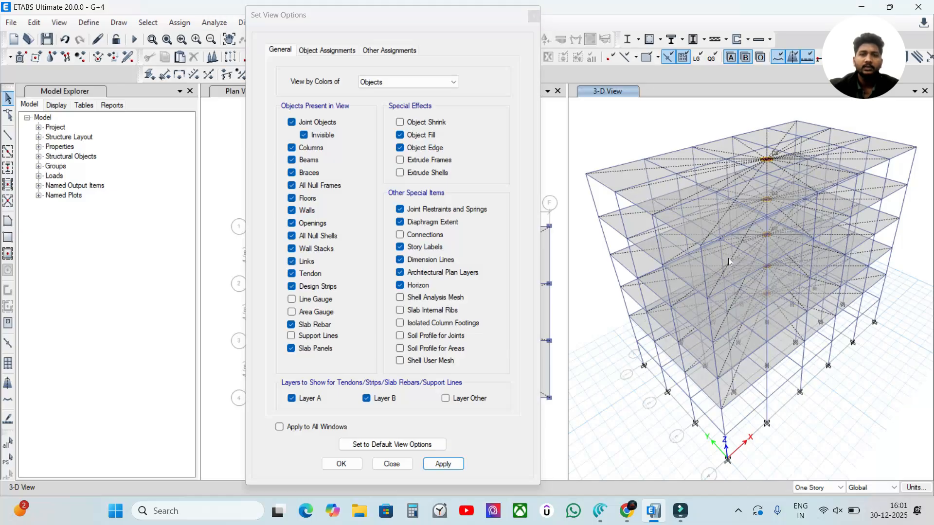
click(342, 464)
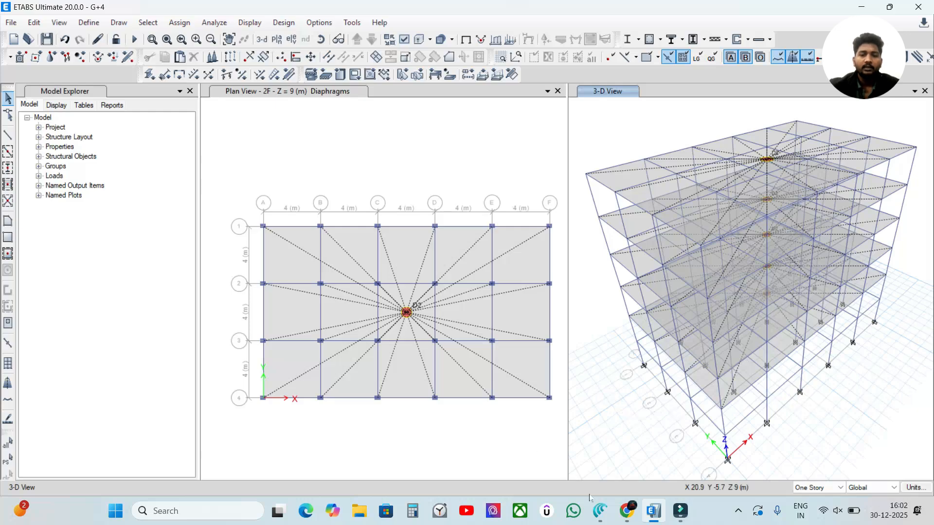
- Compare the 2F plan with the Canva notes and examine the steps on assigning the diaphragm, repeating it for other floors and checking the model
click(361, 162)
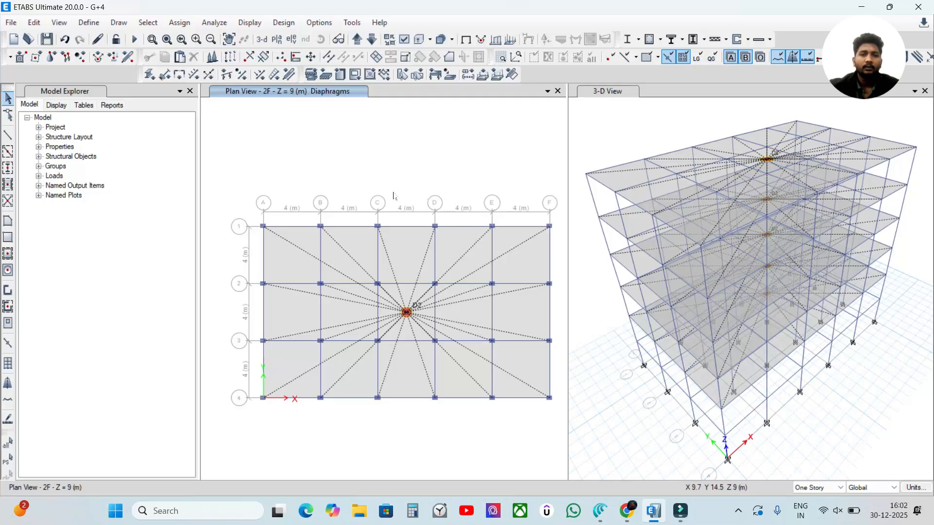
click(600, 511)
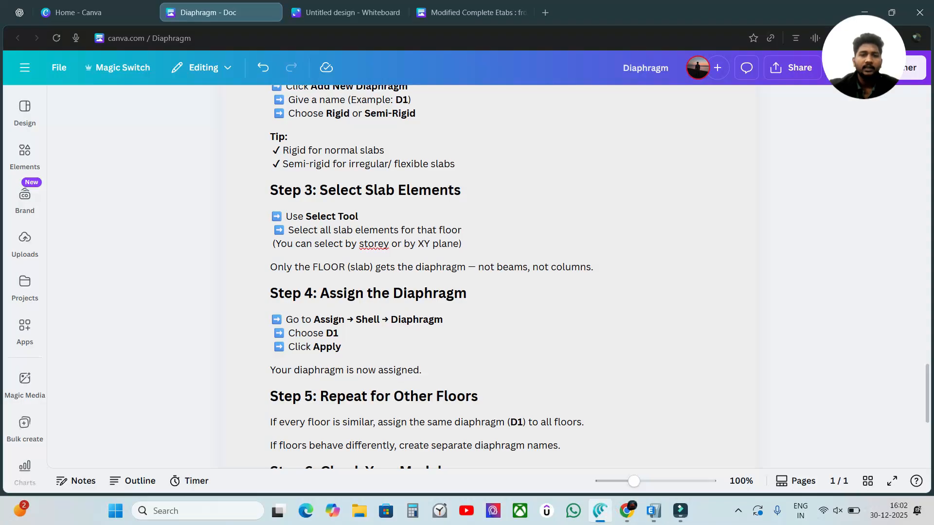
click(653, 511)
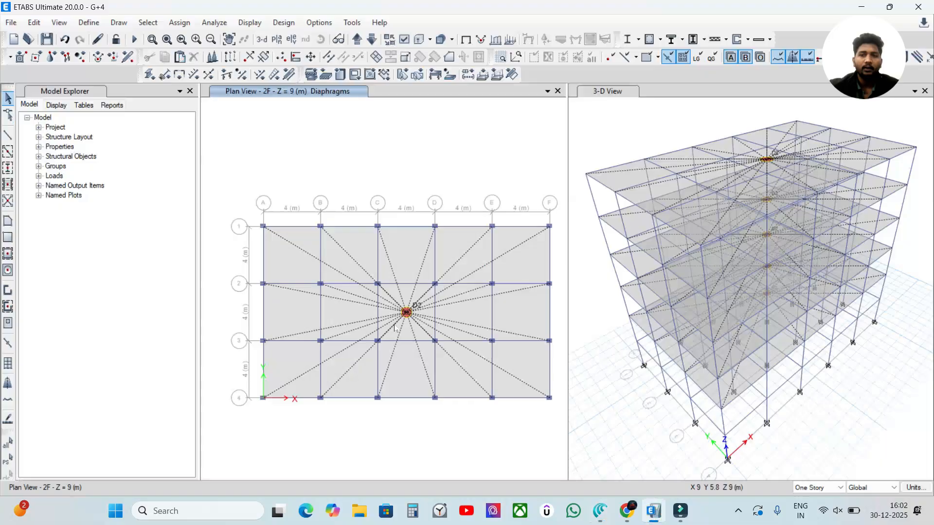
click(600, 511)
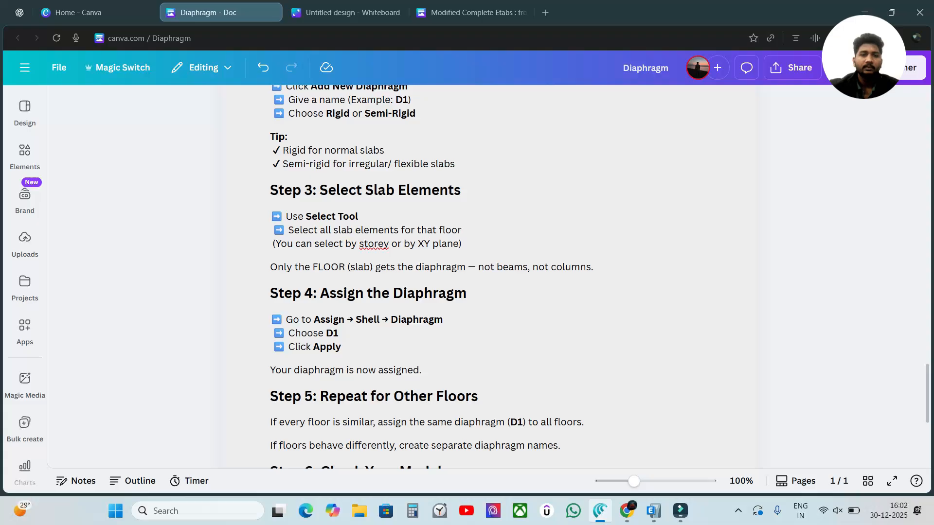
scroll(486, 277, down, 2)
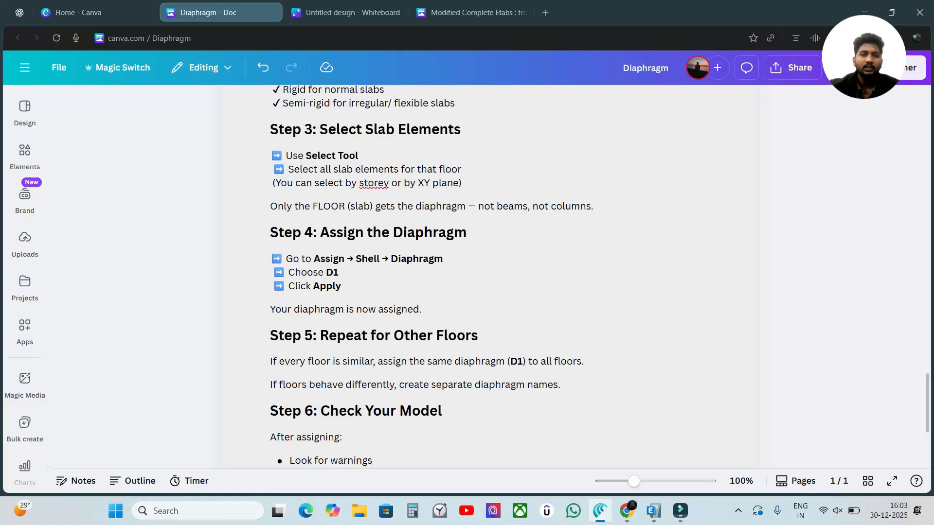
drag(586, 209, 476, 212)
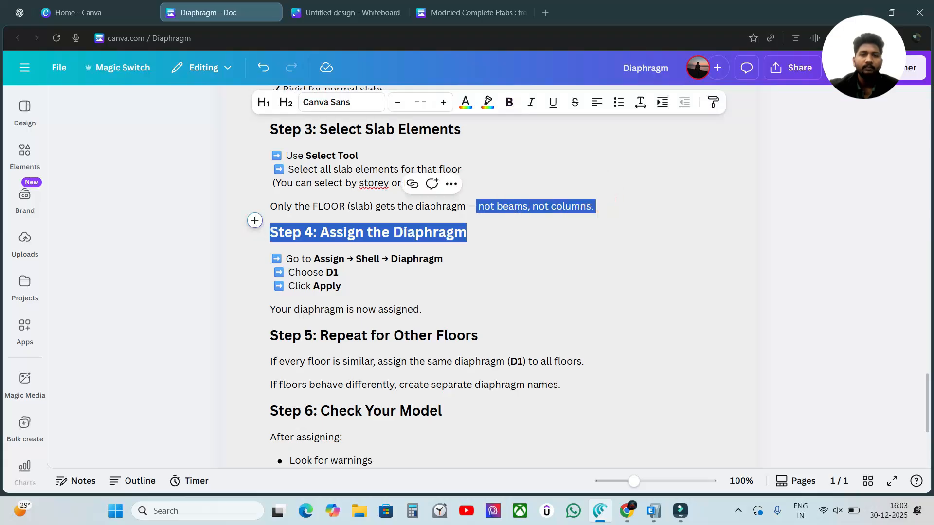
scroll(477, 233, down, 2)
click(475, 211)
scroll(476, 210, up, 2)
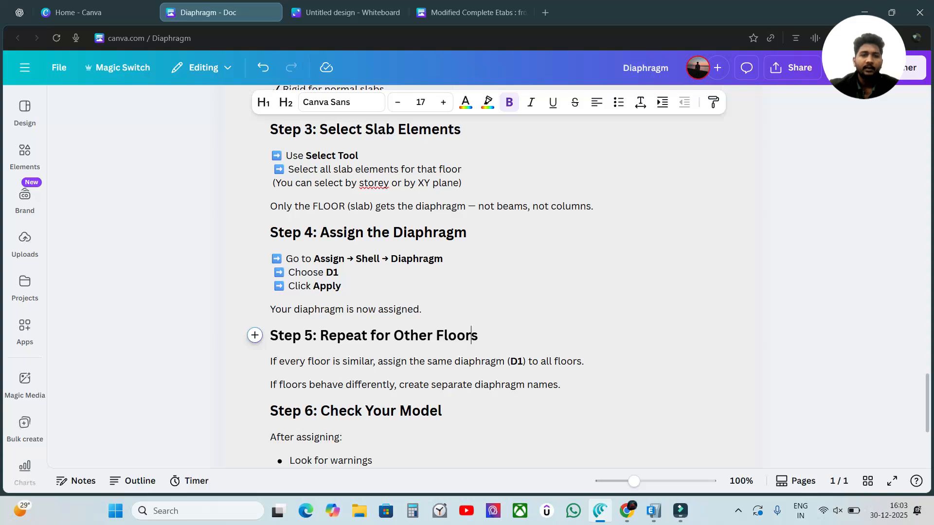
scroll(428, 277, down, 1)
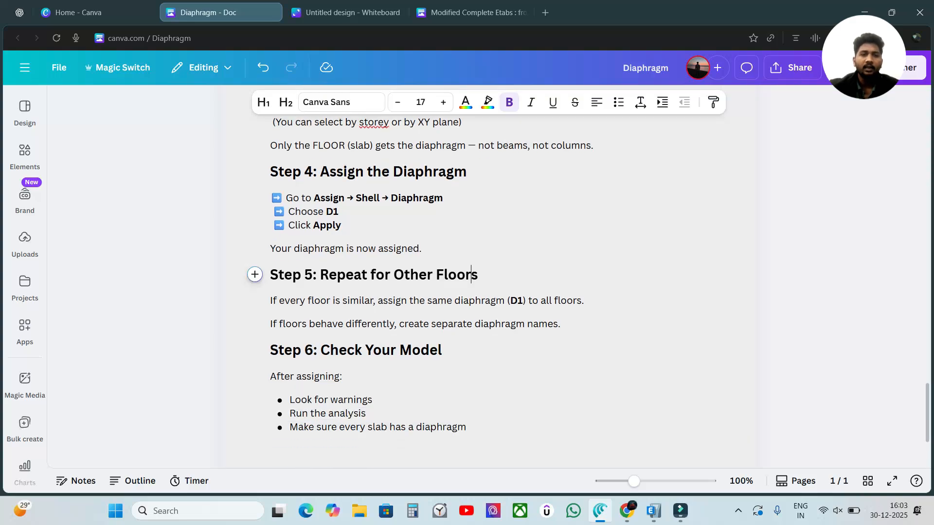
scroll(428, 277, down, 1)
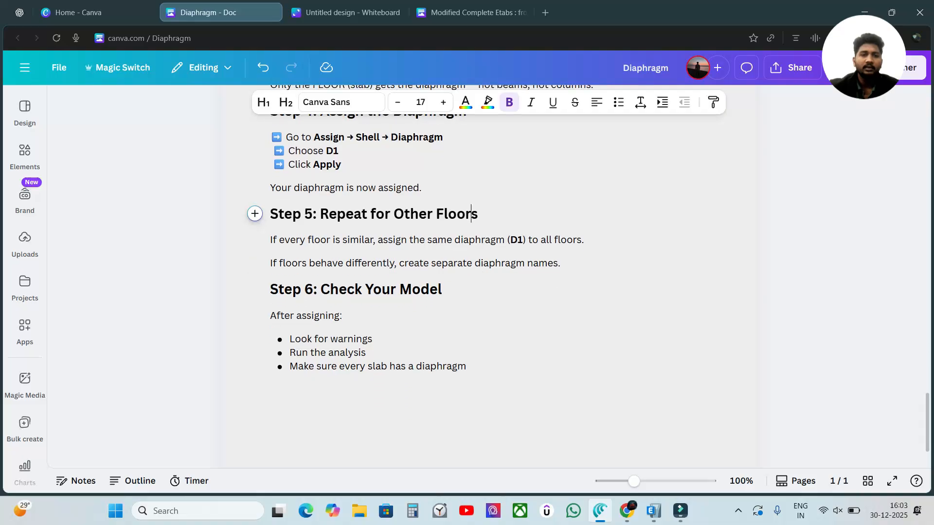
click(845, 193)
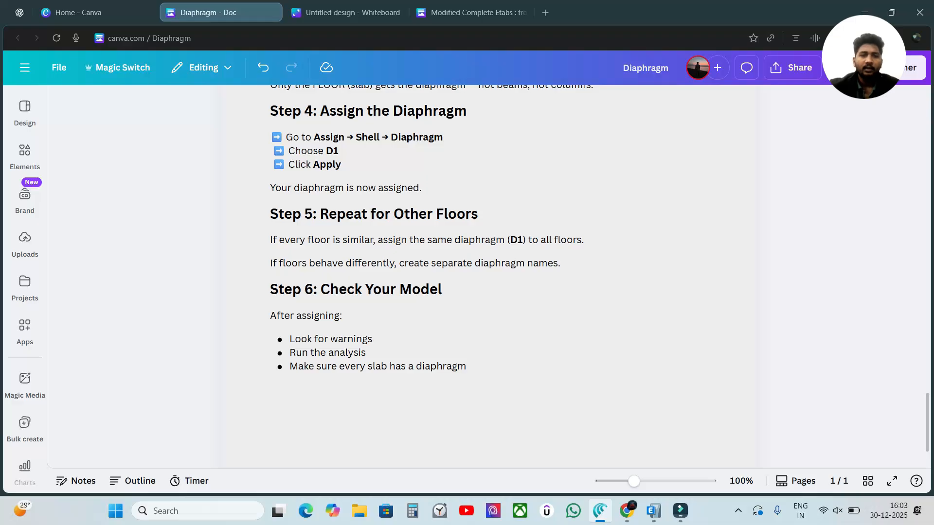
click(778, 210)
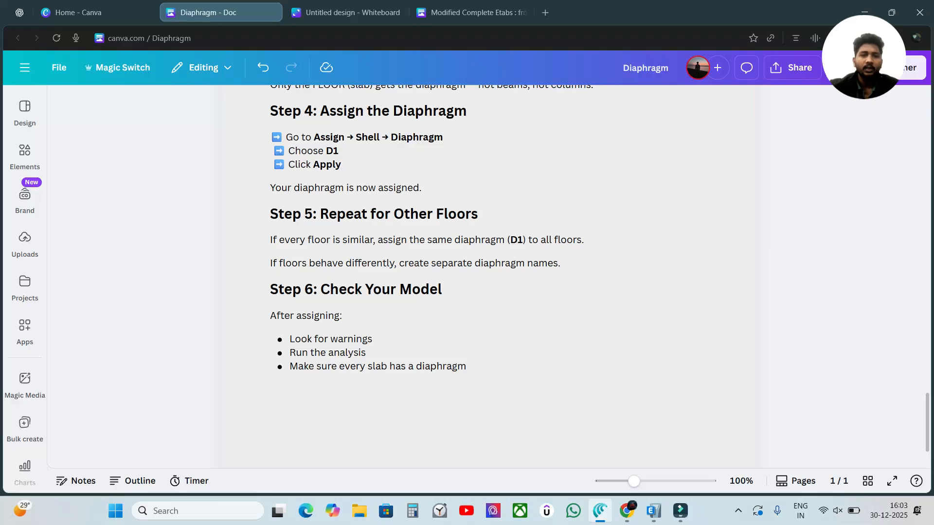